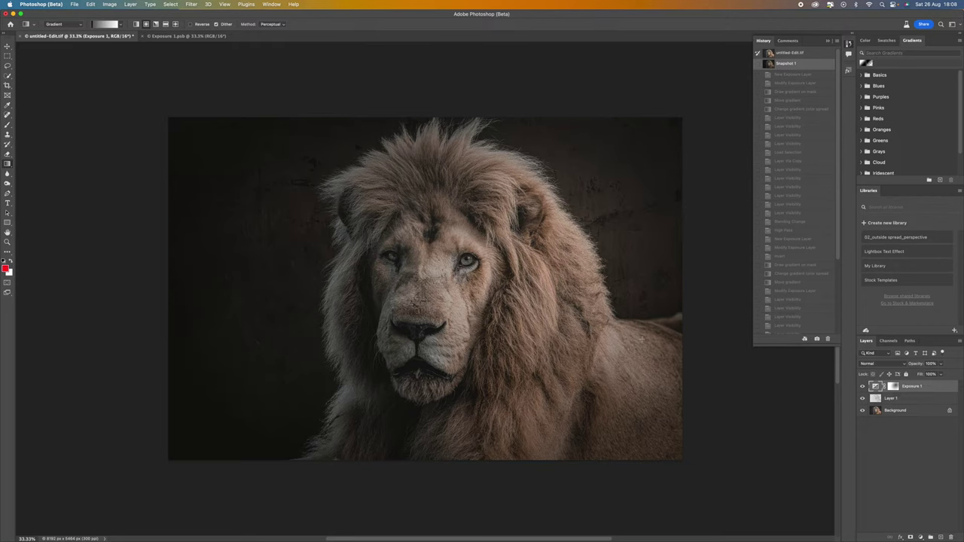
# Revert the lion photo to its untitled-Edit.tif snapshot and open the adjustment-layer menu.
pyautogui.click(803, 54)
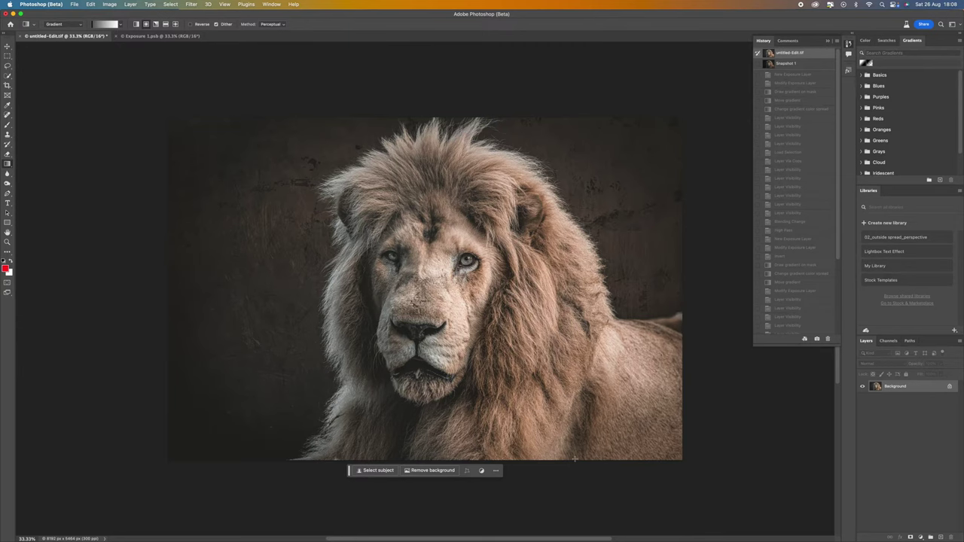
pyautogui.click(792, 65)
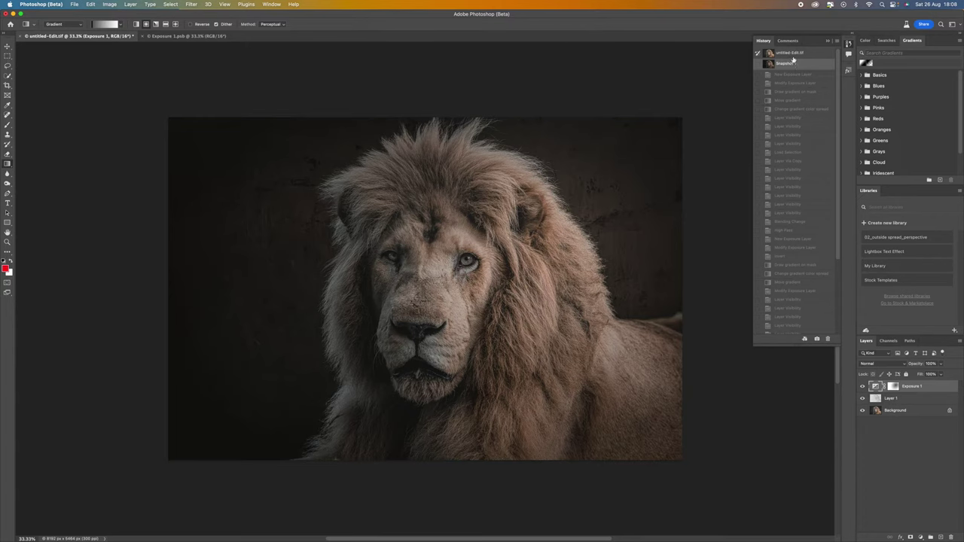
pyautogui.click(793, 58)
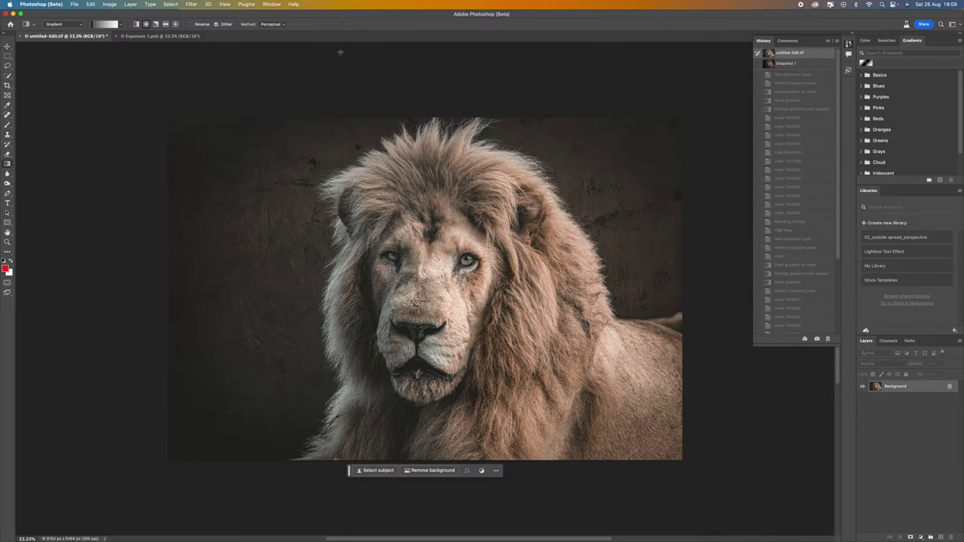
pyautogui.click(271, 5)
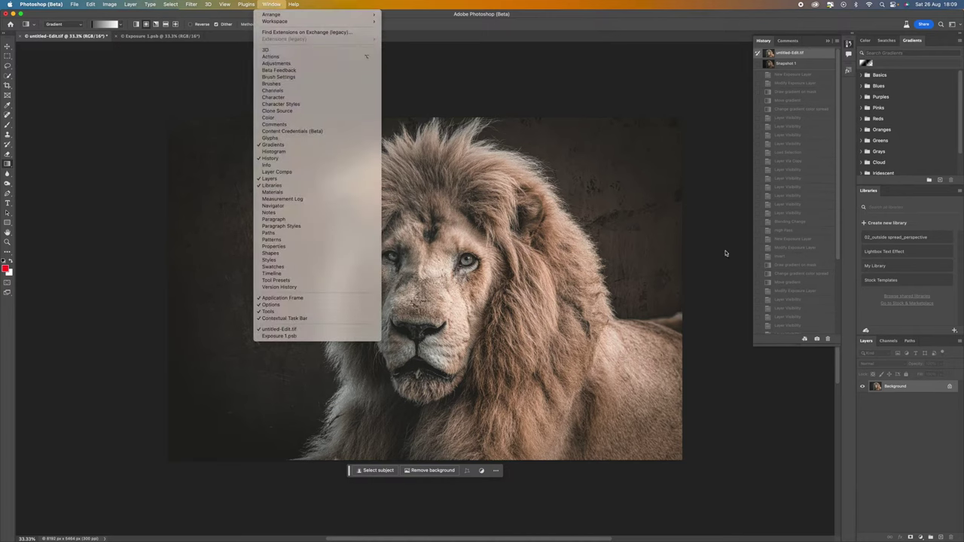
pyautogui.click(906, 419)
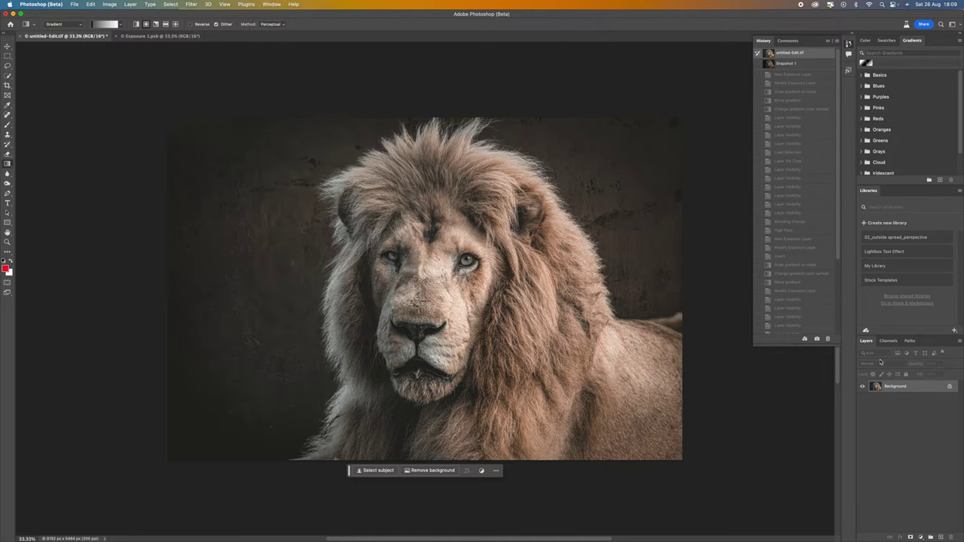
pyautogui.click(921, 537)
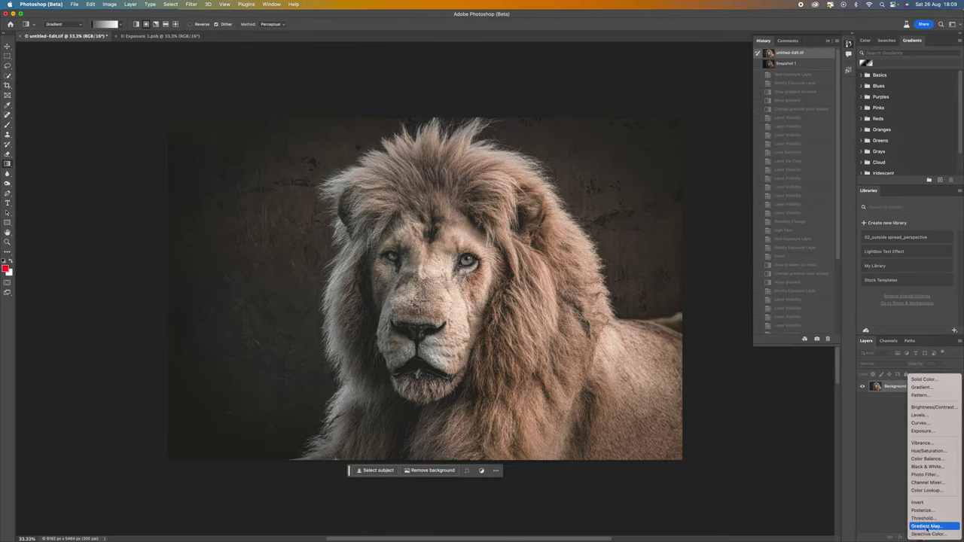
# Add an Exposure adjustment layer and darken the whole photo to about -1.40 exposure.
pyautogui.click(929, 431)
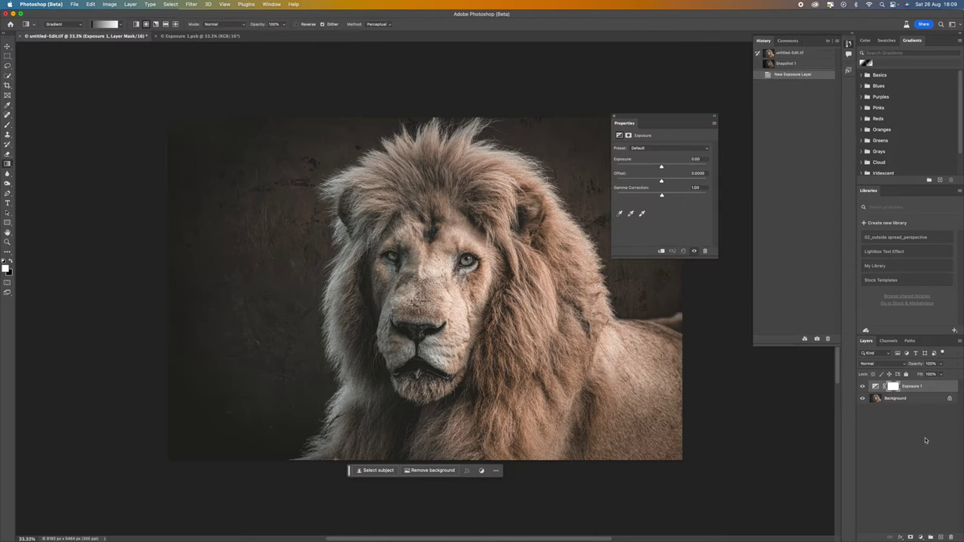
pyautogui.moveTo(661, 168); pyautogui.dragTo(643, 169)
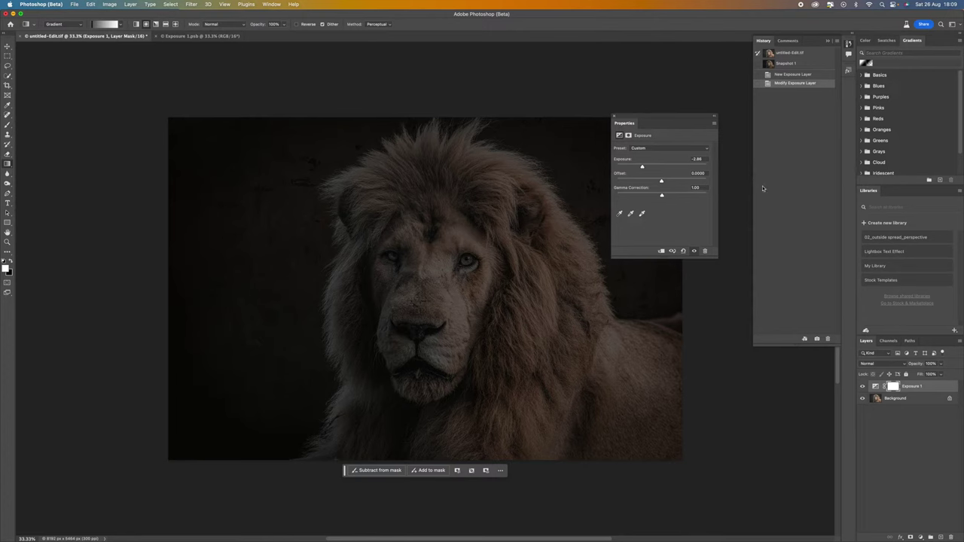
pyautogui.moveTo(644, 168); pyautogui.dragTo(654, 167)
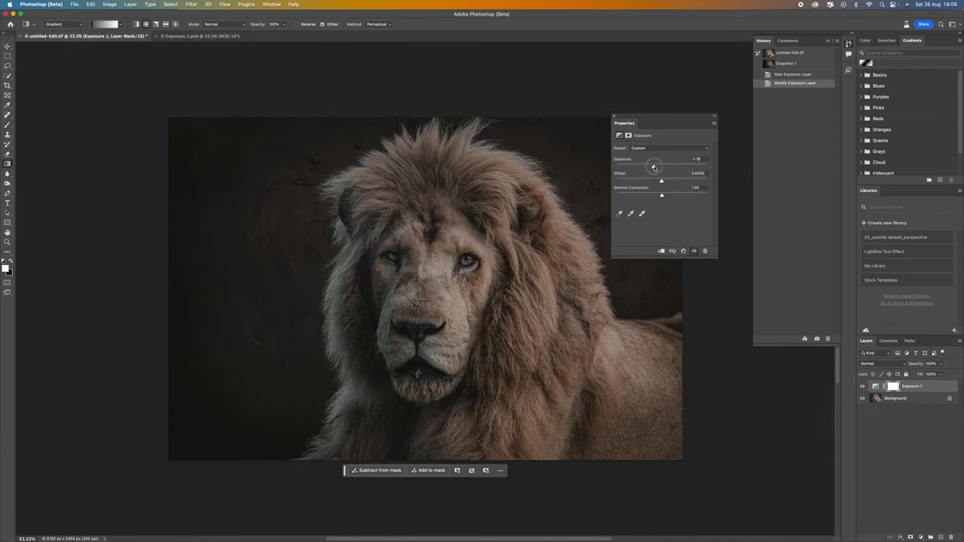
pyautogui.moveTo(654, 168); pyautogui.dragTo(654, 167)
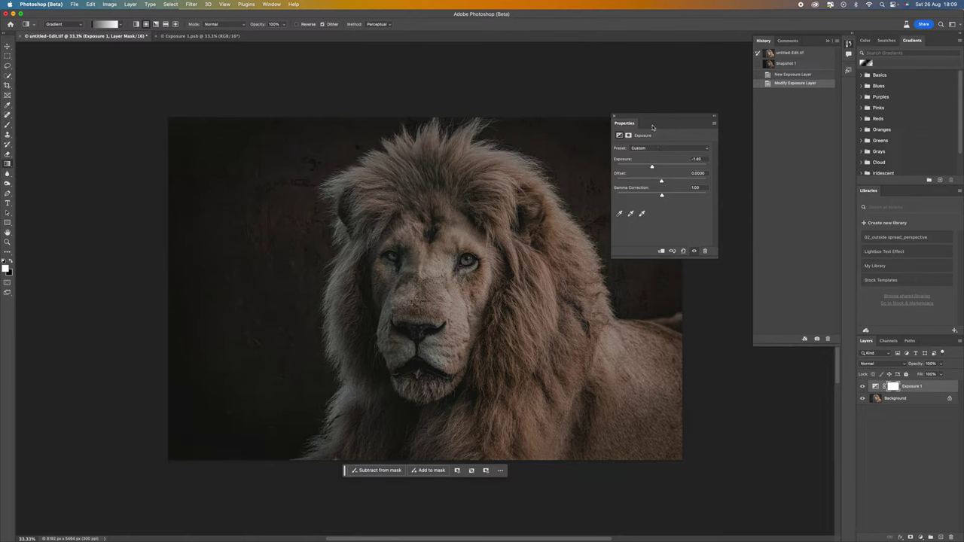
# Close the Exposure settings, compare Exposure 1 on and off, and make black the foreground colour.
pyautogui.click(614, 117)
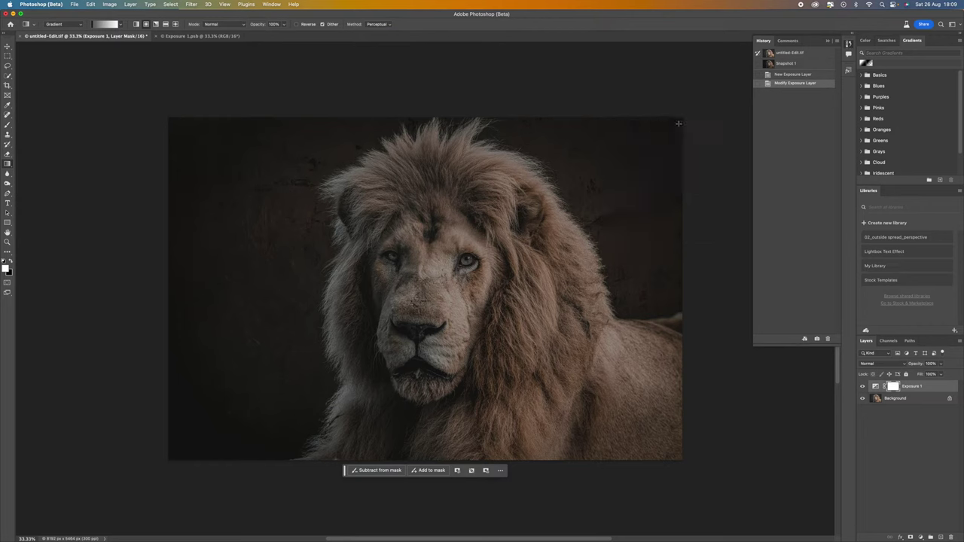
pyautogui.click(862, 387)
pyautogui.click(863, 386)
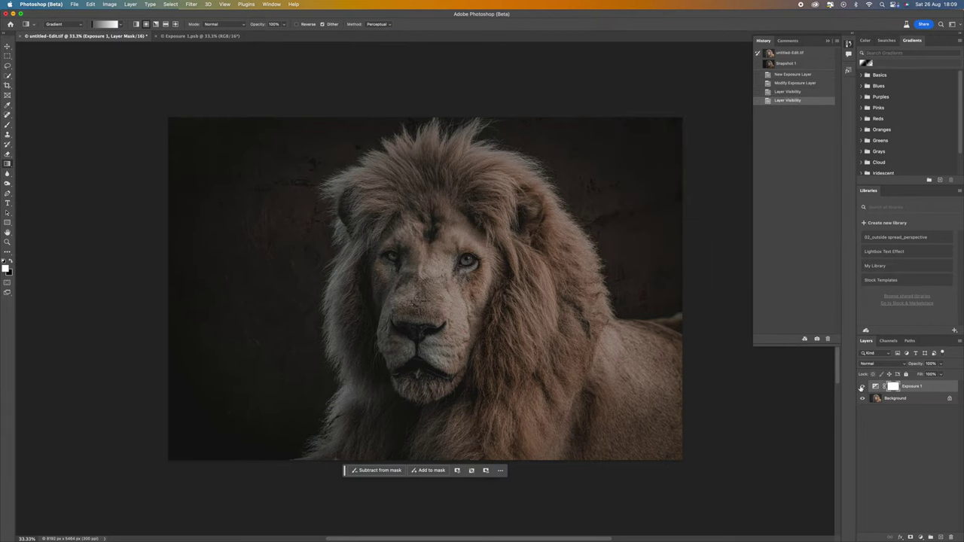
pyautogui.click(862, 386)
pyautogui.click(863, 387)
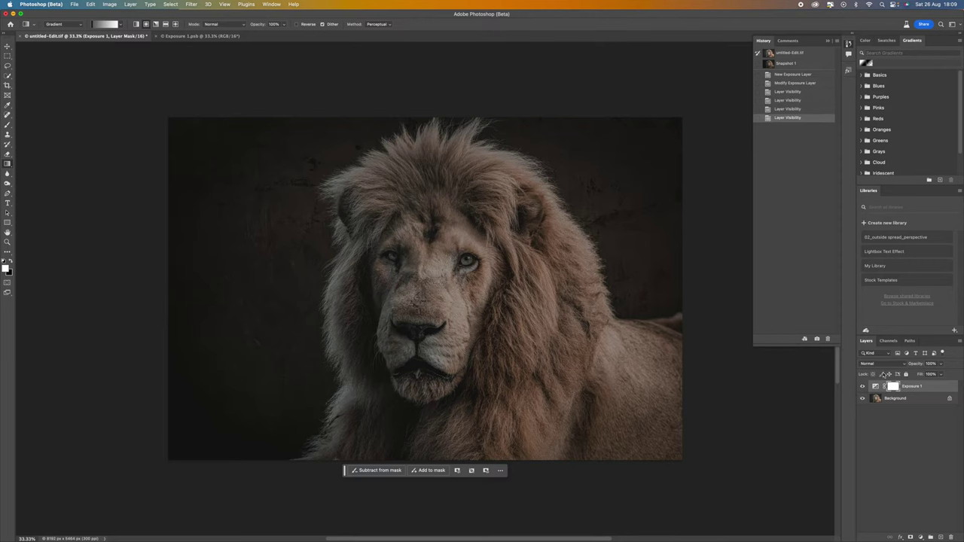
pyautogui.click(11, 261)
pyautogui.press('x')
pyautogui.press('x')
# Set up the Gradient tool with the Basics black-to-white preset in Radial mode.
pyautogui.click(8, 164)
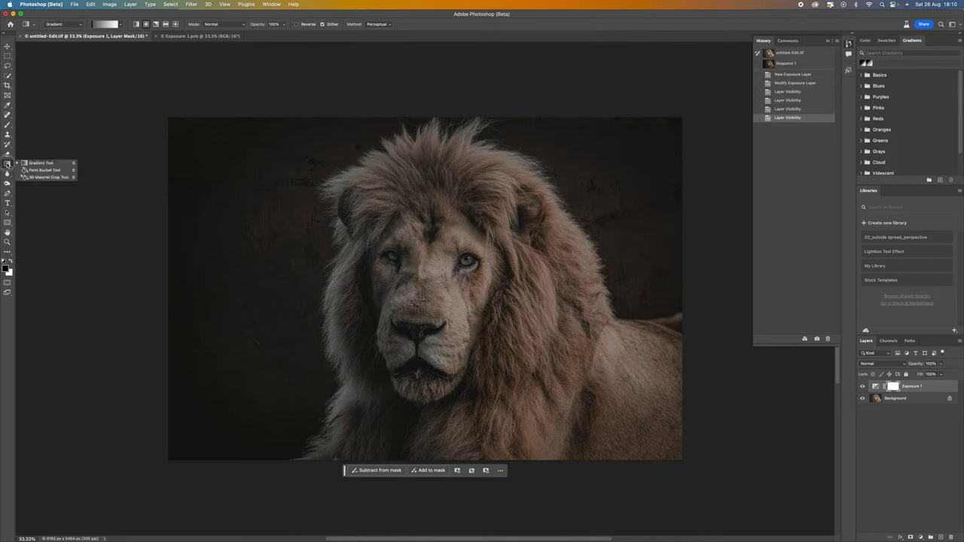
pyautogui.click(43, 164)
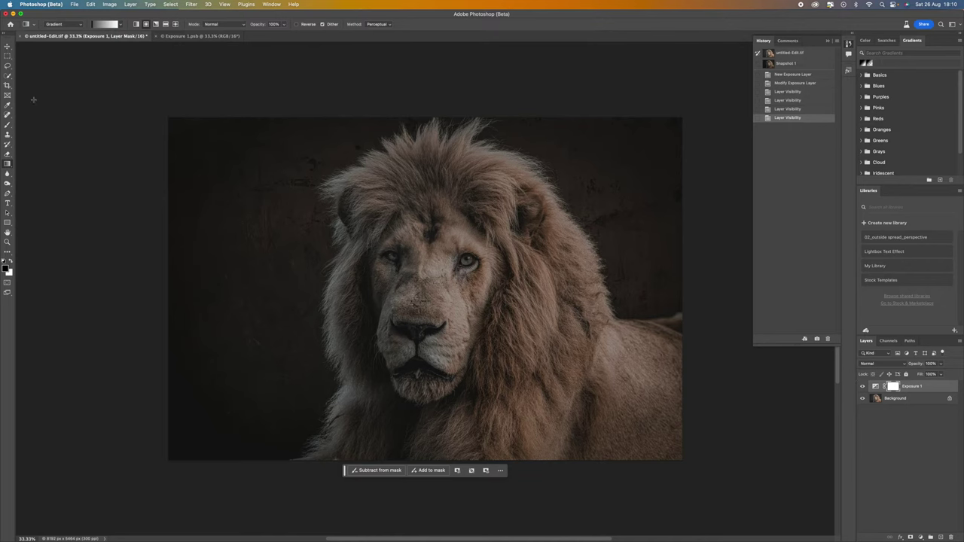
pyautogui.click(119, 26)
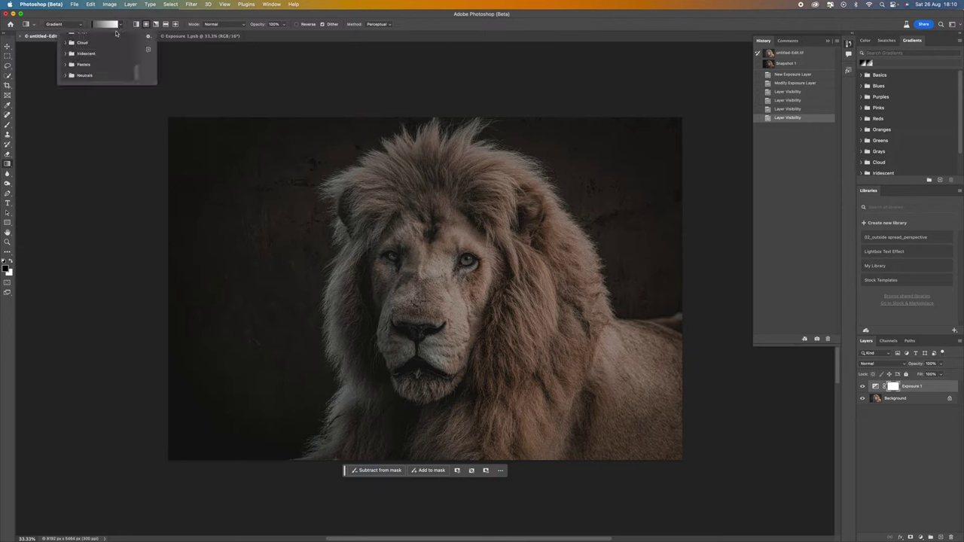
pyautogui.scroll(5, 109, 49)
pyautogui.click(66, 40)
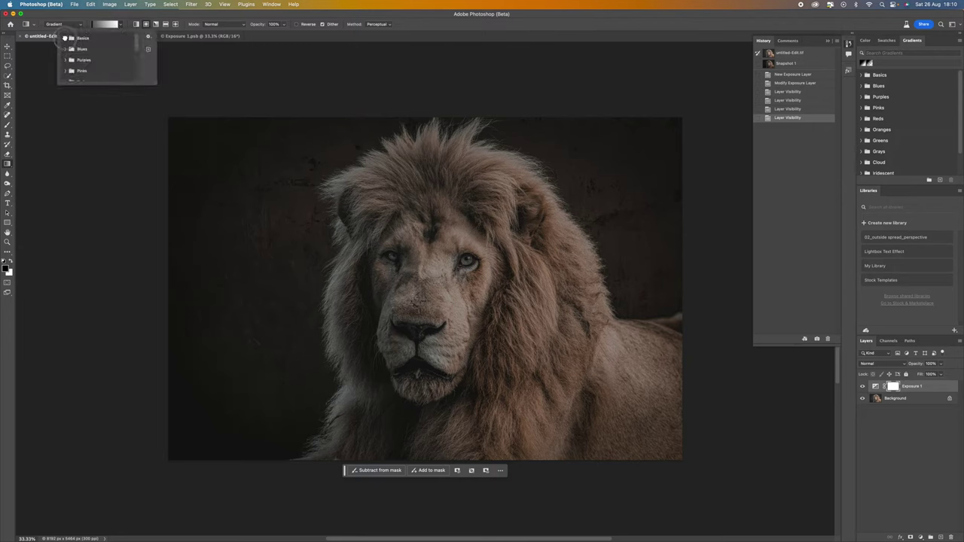
pyautogui.click(66, 37)
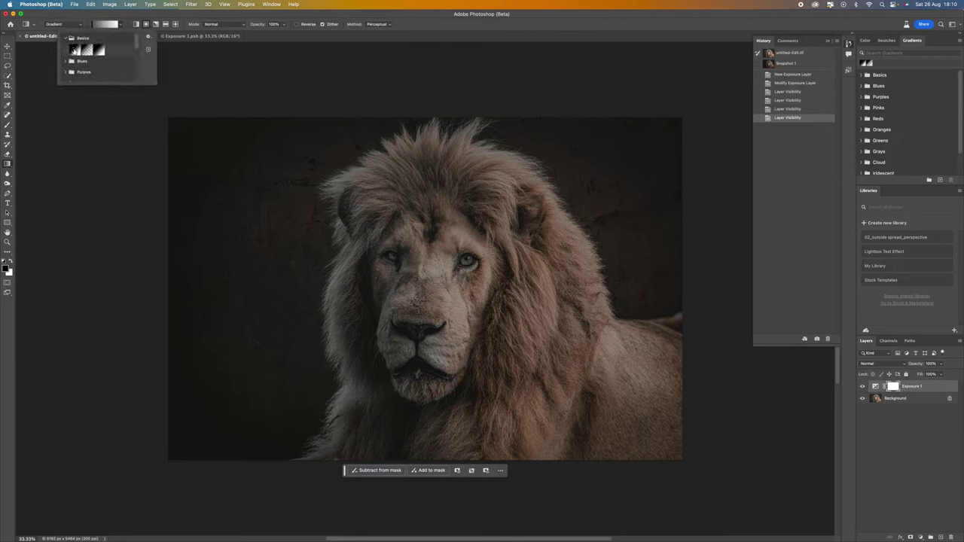
pyautogui.click(74, 50)
pyautogui.click(125, 16)
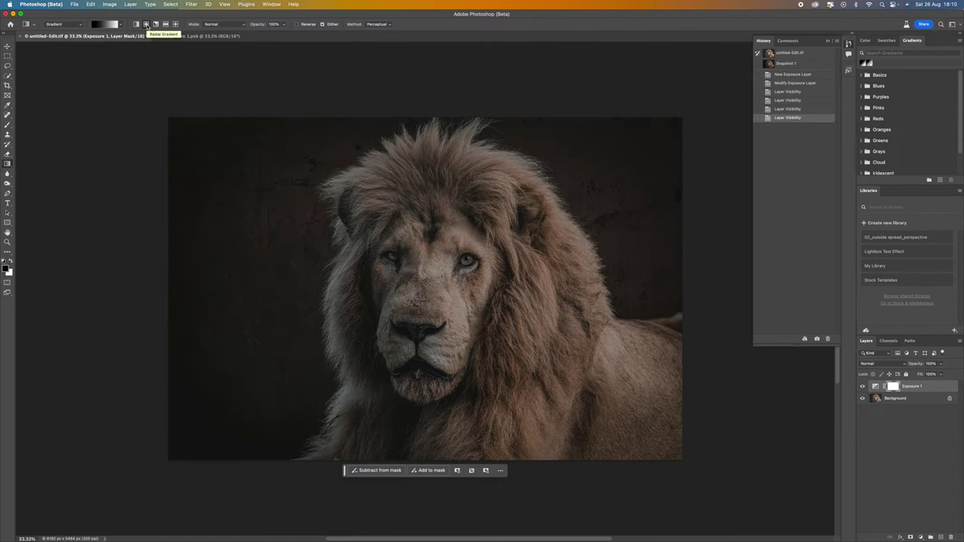
pyautogui.click(147, 25)
# Draw a radial gradient on the Exposure 1 mask and position its ellipse over the lion's eyes.
pyautogui.moveTo(602, 189); pyautogui.dragTo(472, 269)
pyautogui.moveTo(602, 189); pyautogui.dragTo(569, 205)
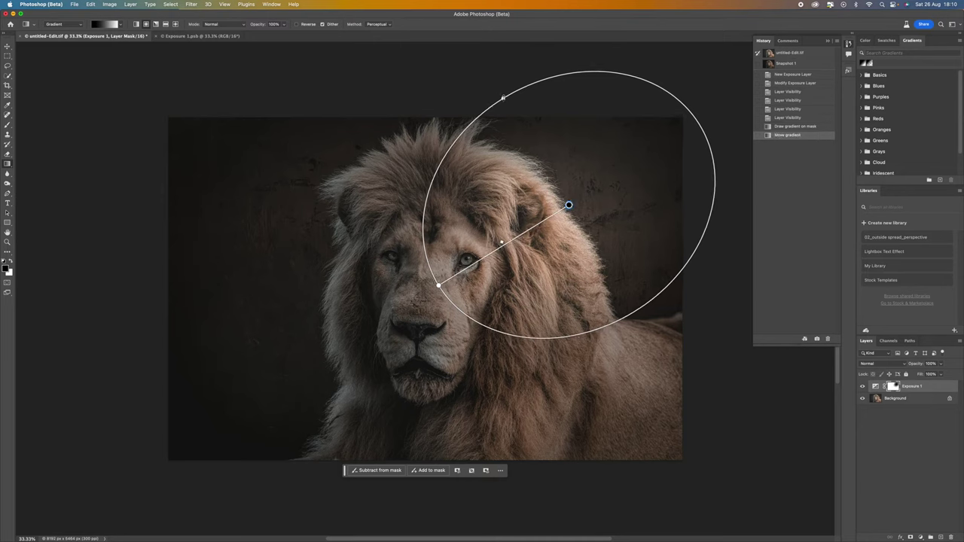
pyautogui.moveTo(504, 97); pyautogui.dragTo(536, 161)
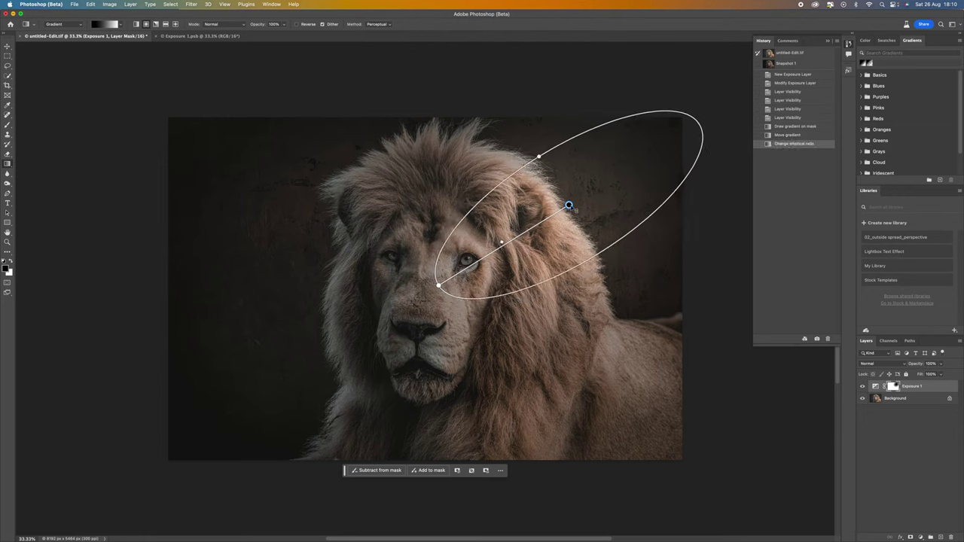
pyautogui.moveTo(569, 205); pyautogui.dragTo(535, 220)
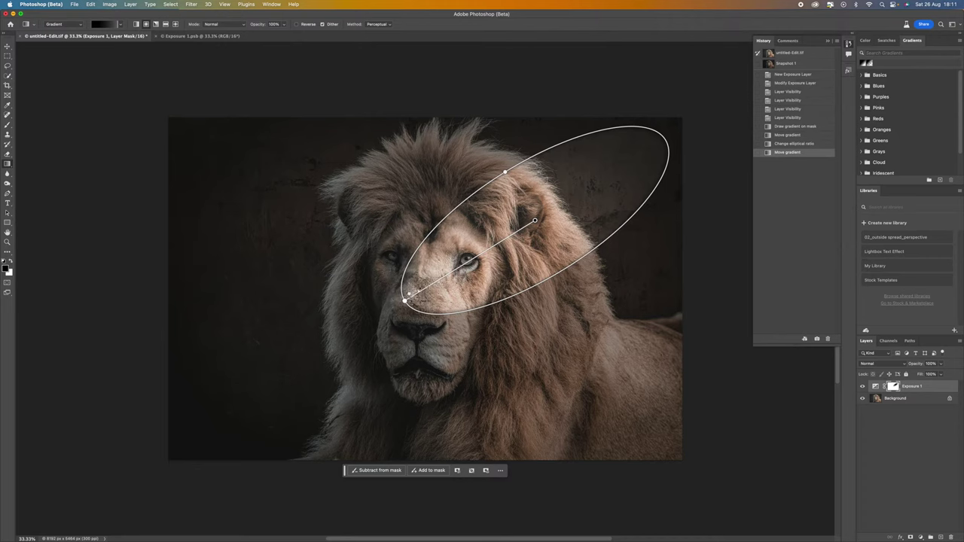
pyautogui.moveTo(461, 261); pyautogui.dragTo(530, 221)
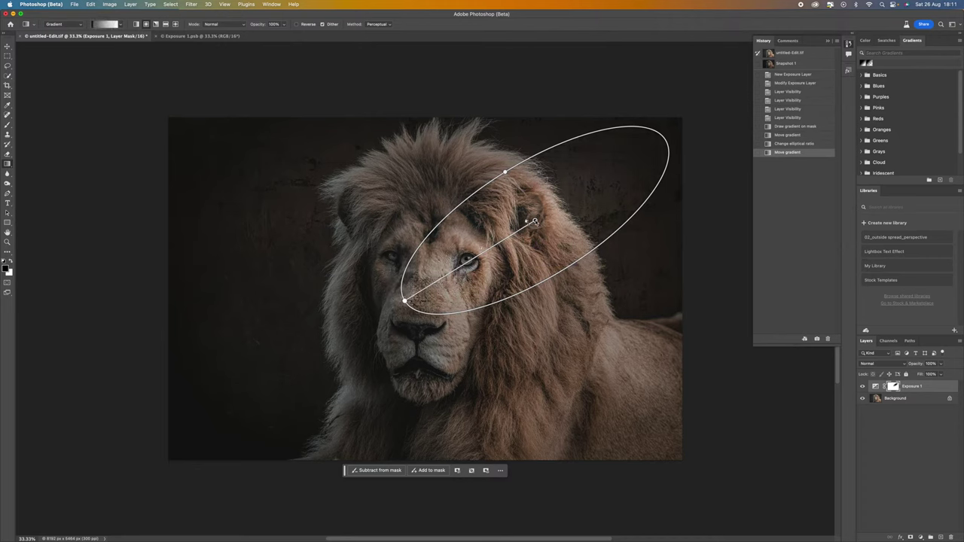
# Stretch the gradient ellipse diagonally across the lion's face, fine-tune its spread, and commit it.
pyautogui.moveTo(581, 263); pyautogui.dragTo(585, 301)
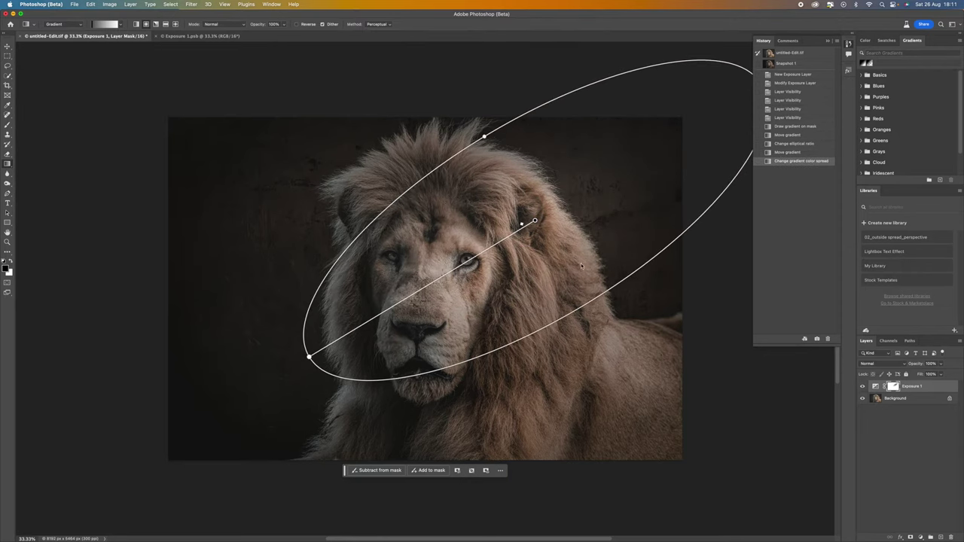
pyautogui.moveTo(534, 222); pyautogui.dragTo(508, 253)
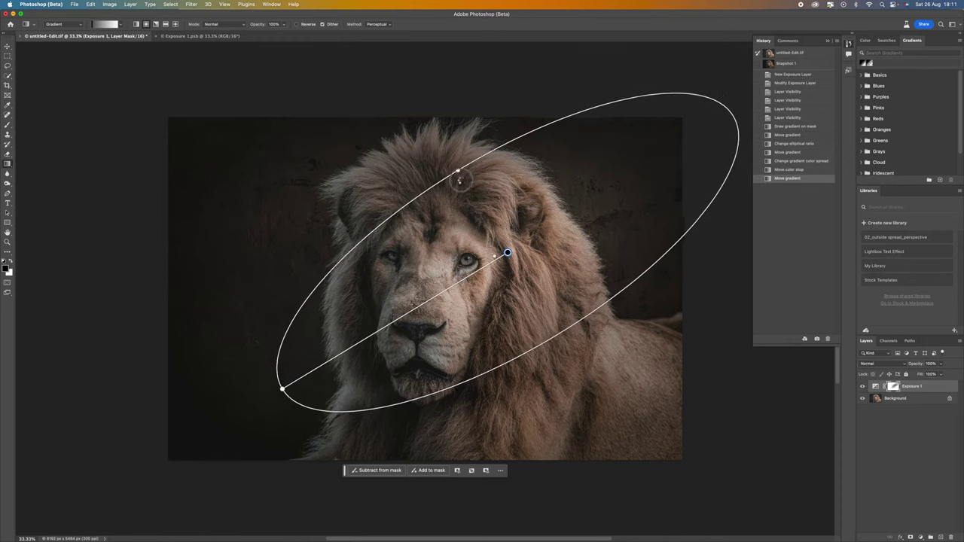
pyautogui.moveTo(459, 178); pyautogui.dragTo(467, 185)
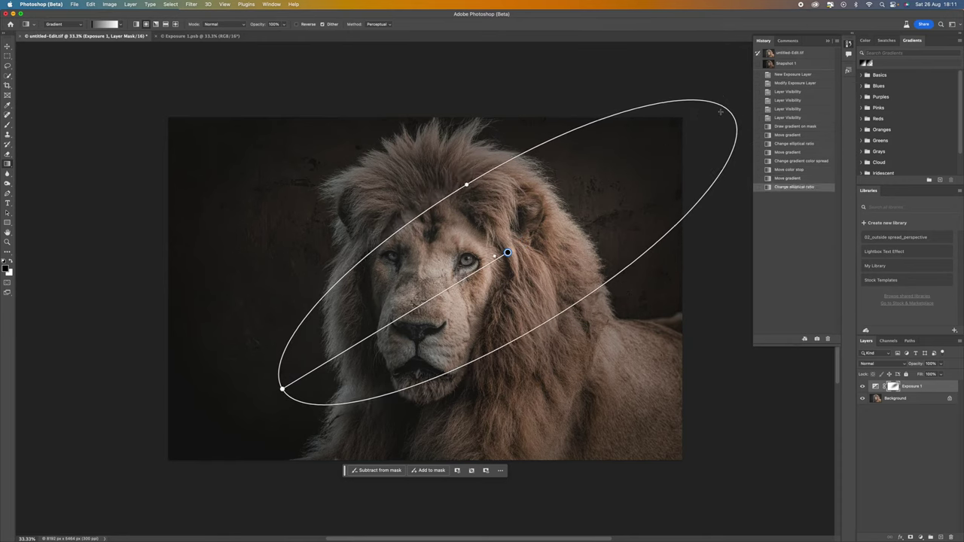
pyautogui.moveTo(723, 107); pyautogui.dragTo(663, 108)
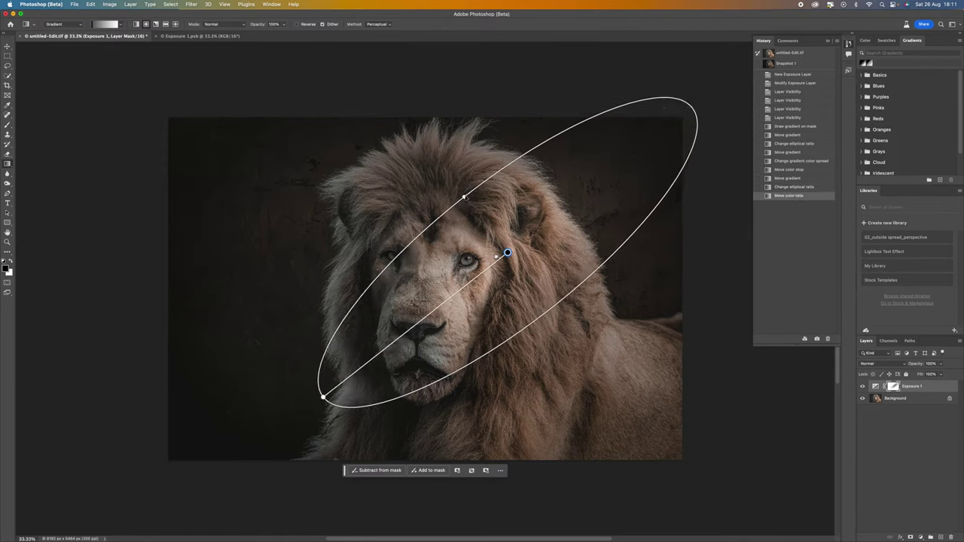
pyautogui.moveTo(464, 198); pyautogui.dragTo(443, 169)
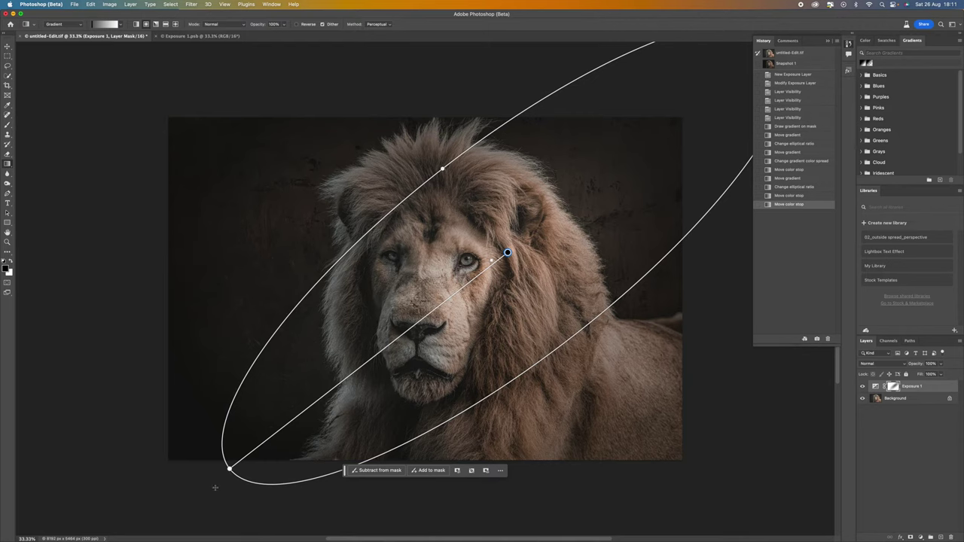
pyautogui.moveTo(230, 470); pyautogui.dragTo(294, 428)
pyautogui.click(490, 262)
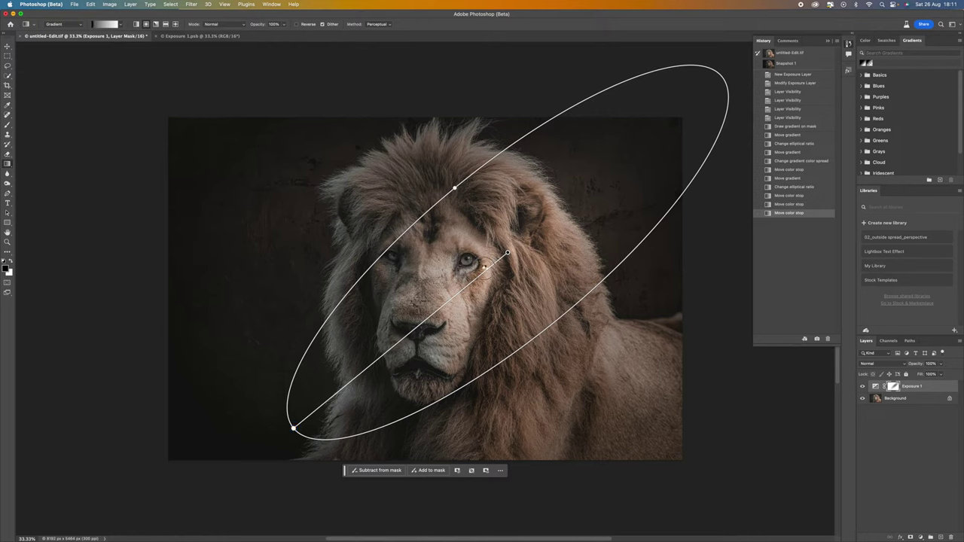
pyautogui.moveTo(455, 188); pyautogui.dragTo(426, 155)
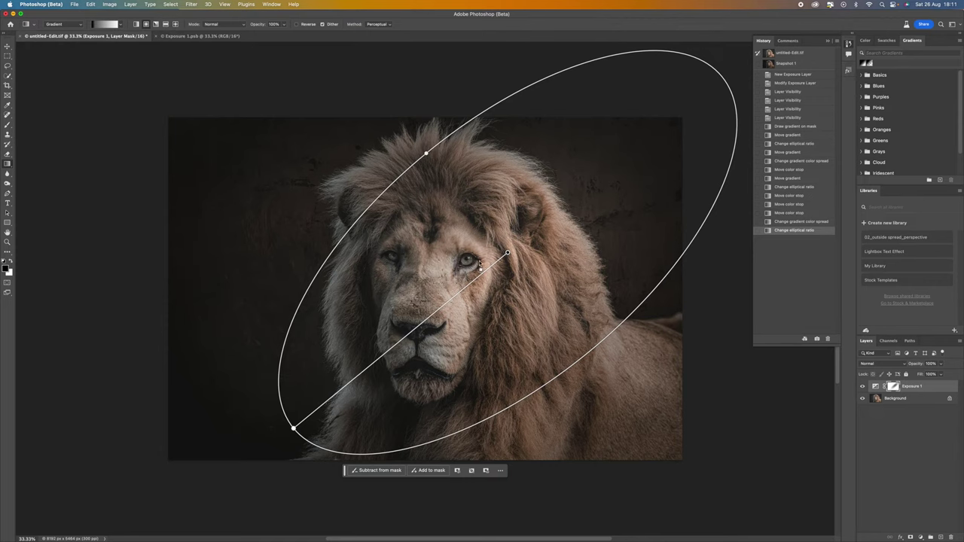
pyautogui.moveTo(479, 265); pyautogui.dragTo(481, 268)
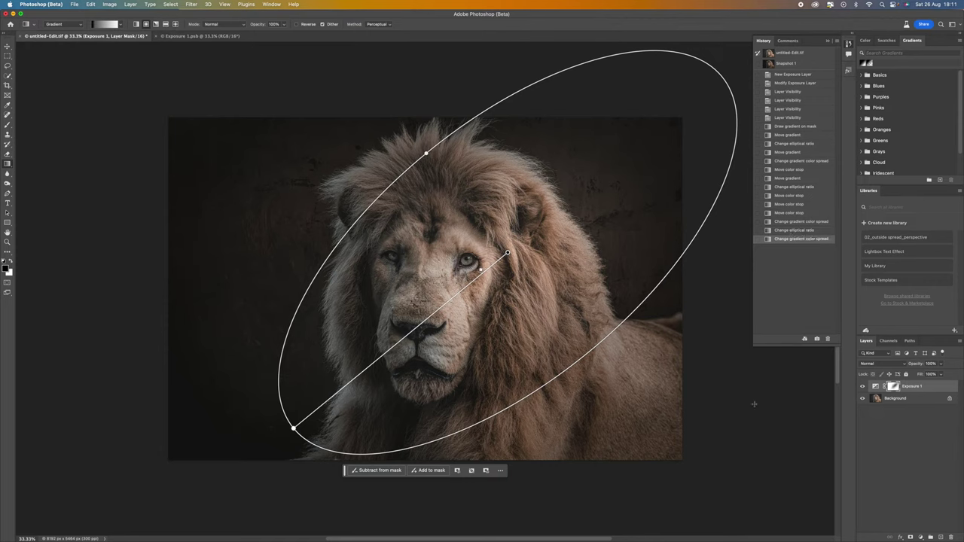
pyautogui.click(895, 433)
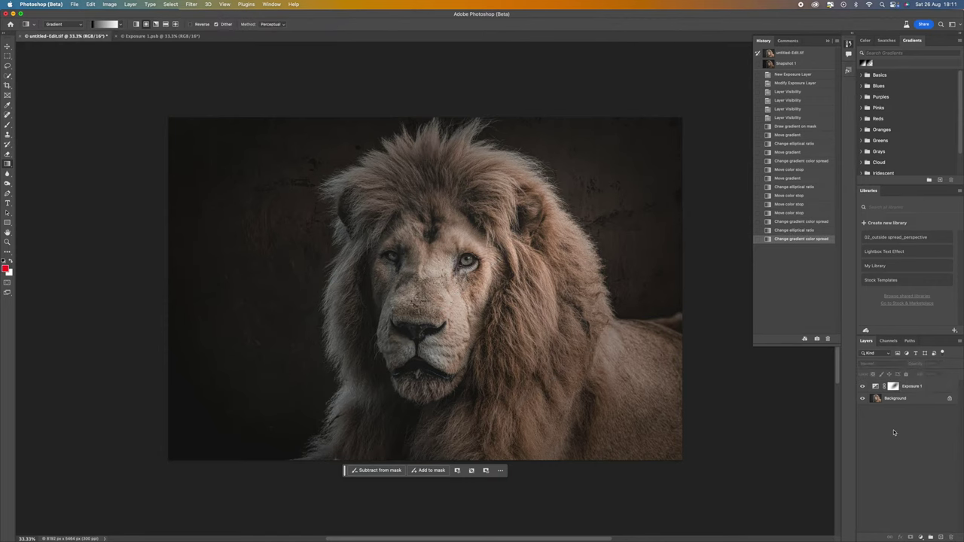
# Compare the lion with Exposure 1 off and on, target its mask, and show the Channels panel.
pyautogui.click(863, 387)
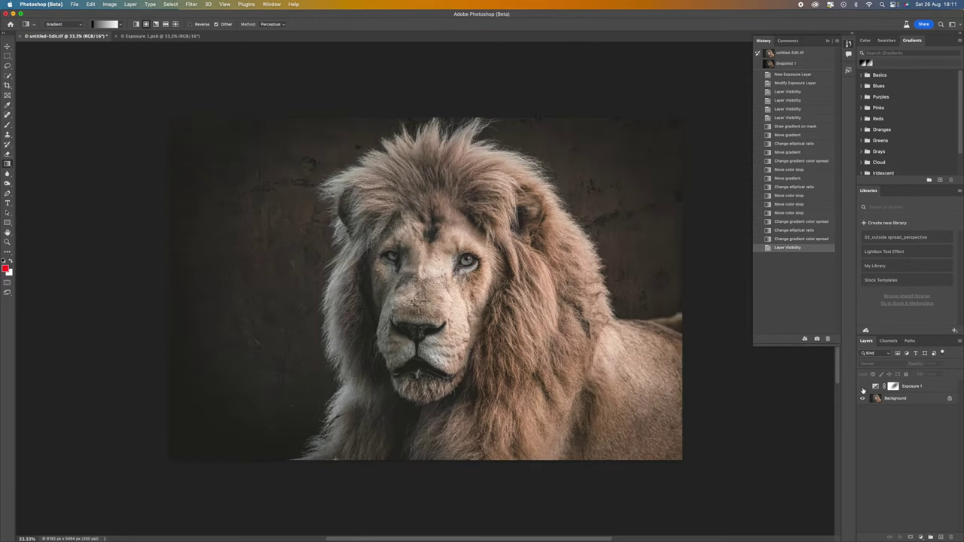
pyautogui.click(864, 387)
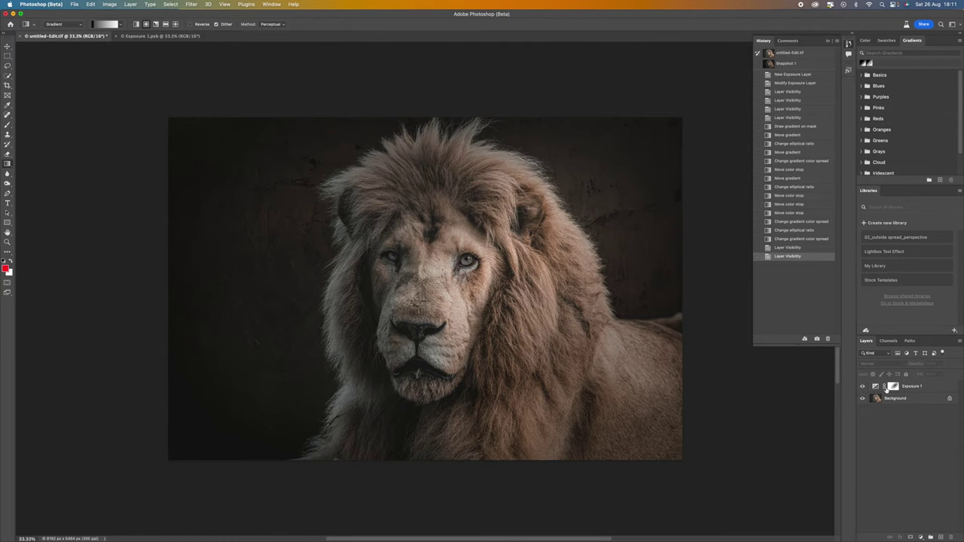
pyautogui.click(892, 387)
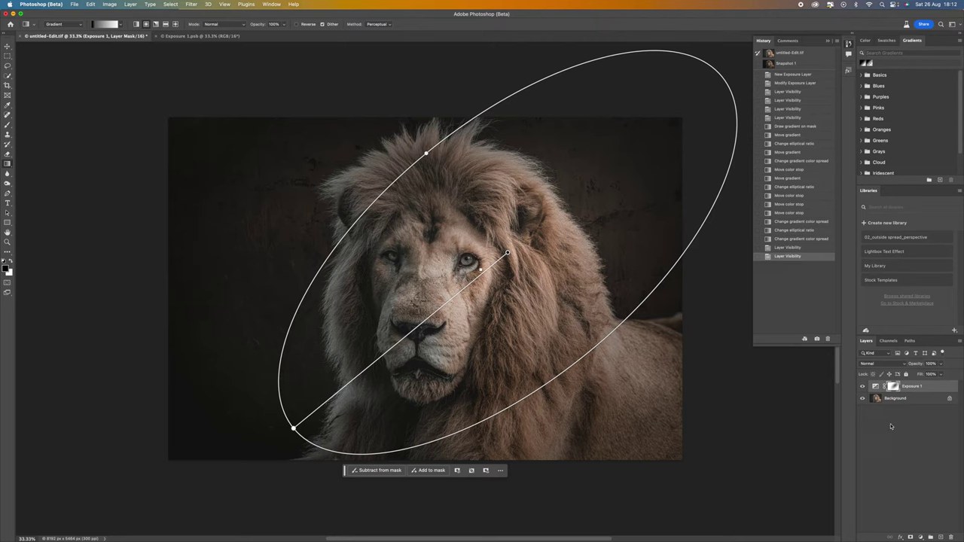
pyautogui.click(890, 341)
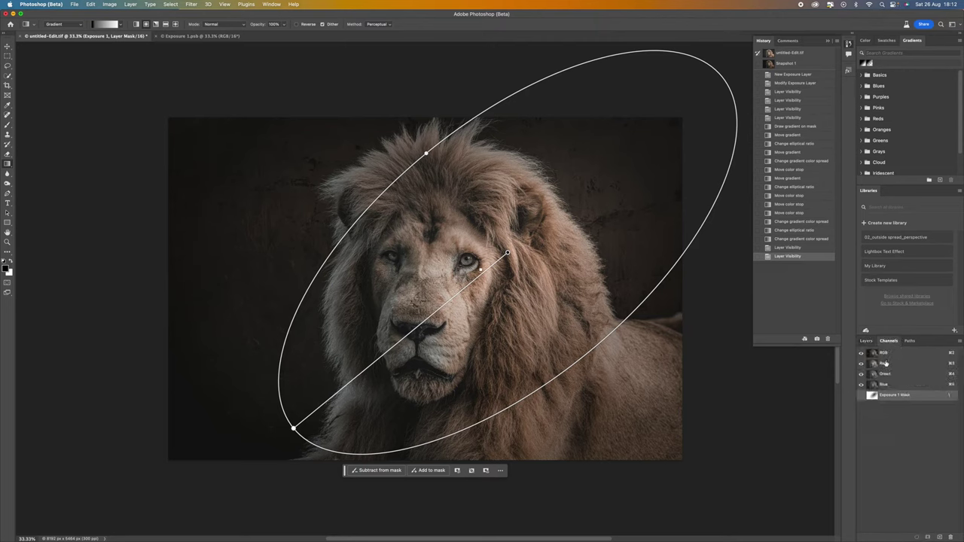
# Load the Red channel as a selection and target the Background layer in Layers.
pyautogui.click(873, 367)
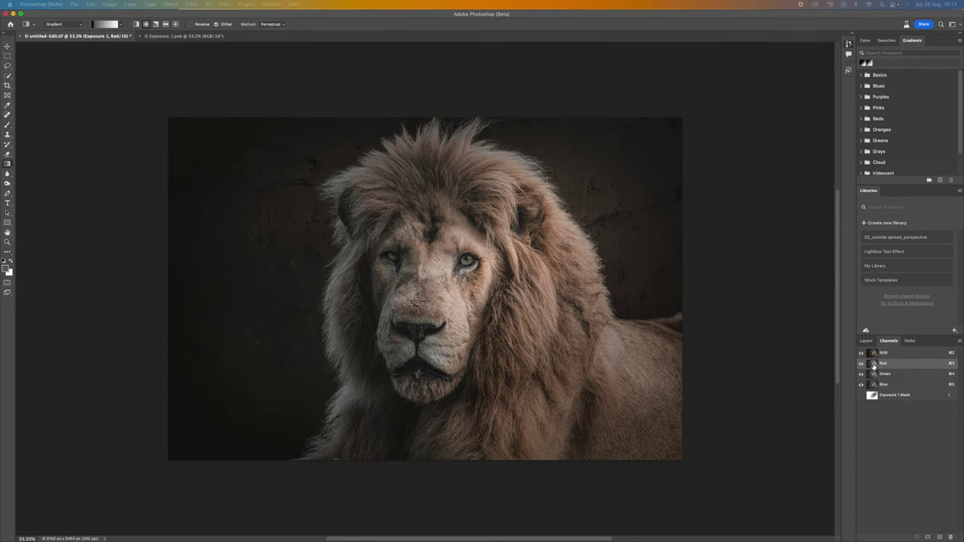
pyautogui.keyDown('super'); pyautogui.click(873, 366); pyautogui.keyUp('super')
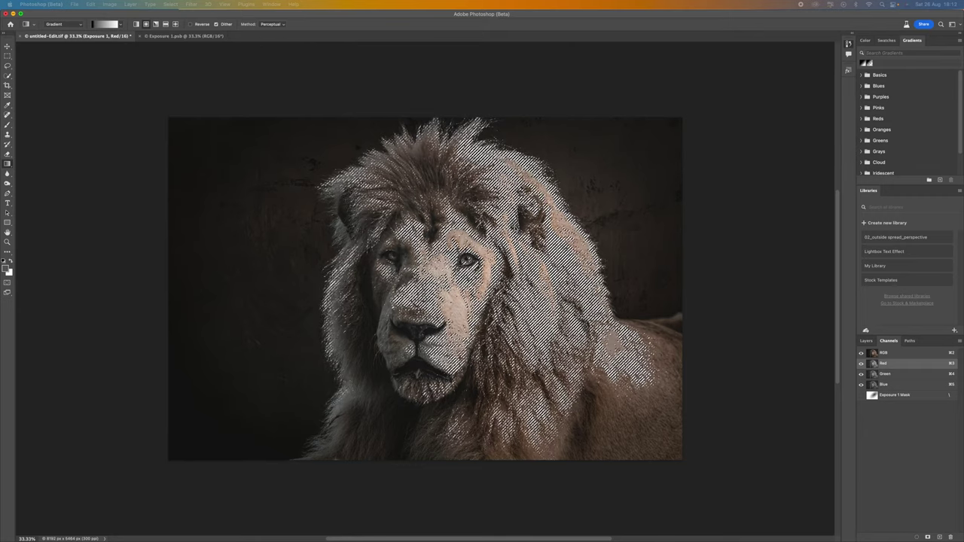
pyautogui.click(849, 43)
pyautogui.click(866, 341)
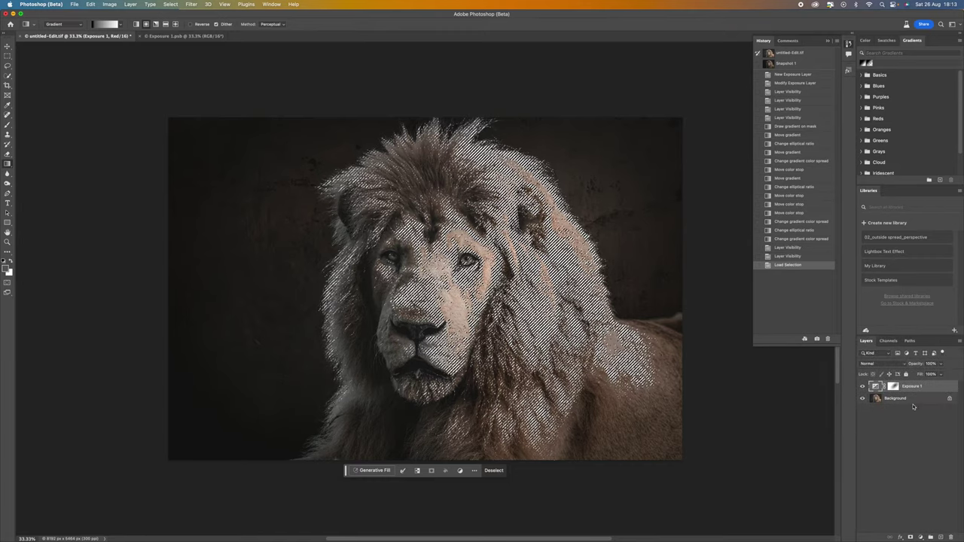
pyautogui.click(889, 400)
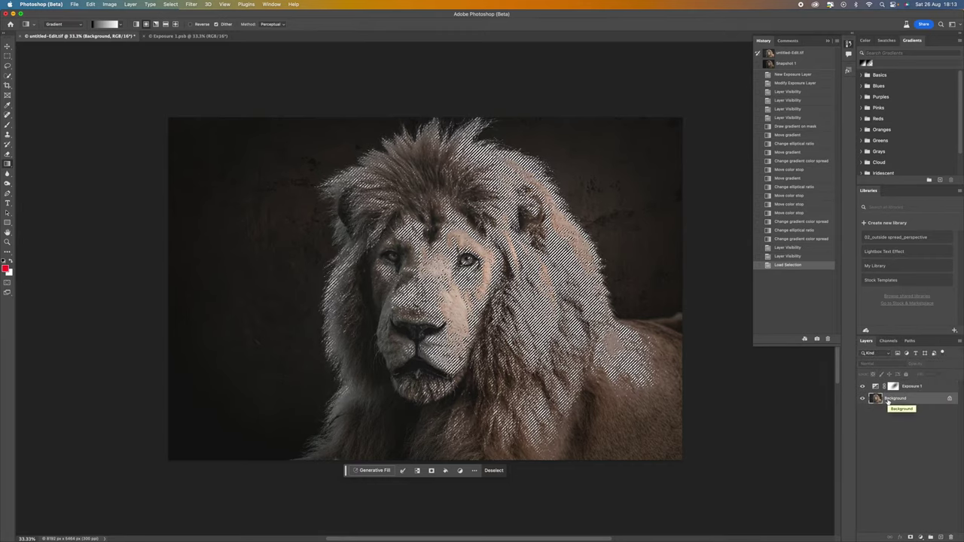
# Copy the selection to a new Layer 1, inspect it alone, and set its blend mode to Overlay.
pyautogui.press('super+j')
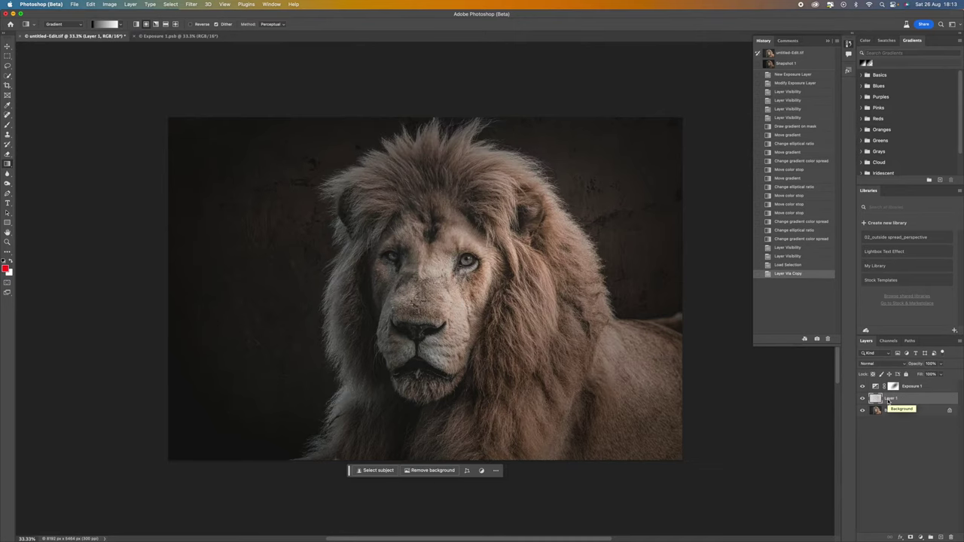
pyautogui.click(862, 386)
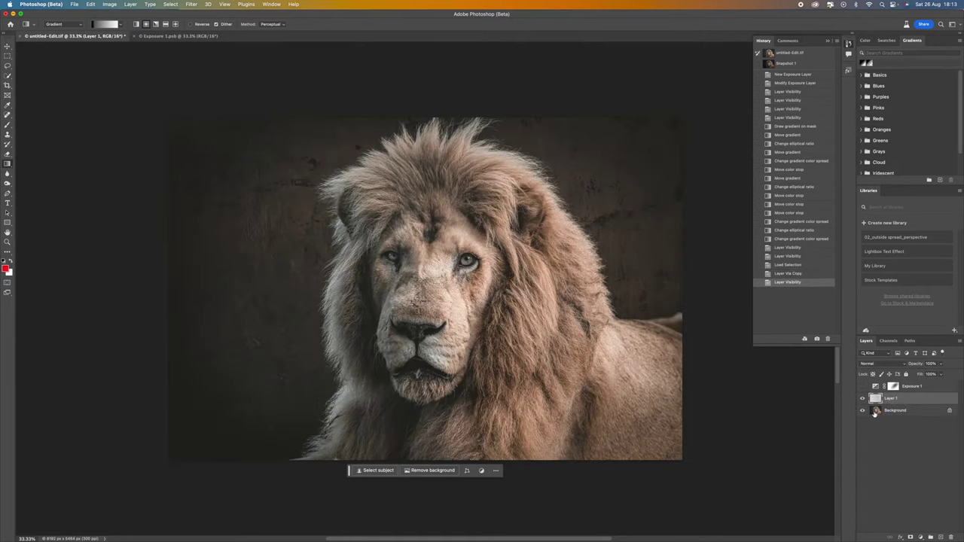
pyautogui.click(863, 411)
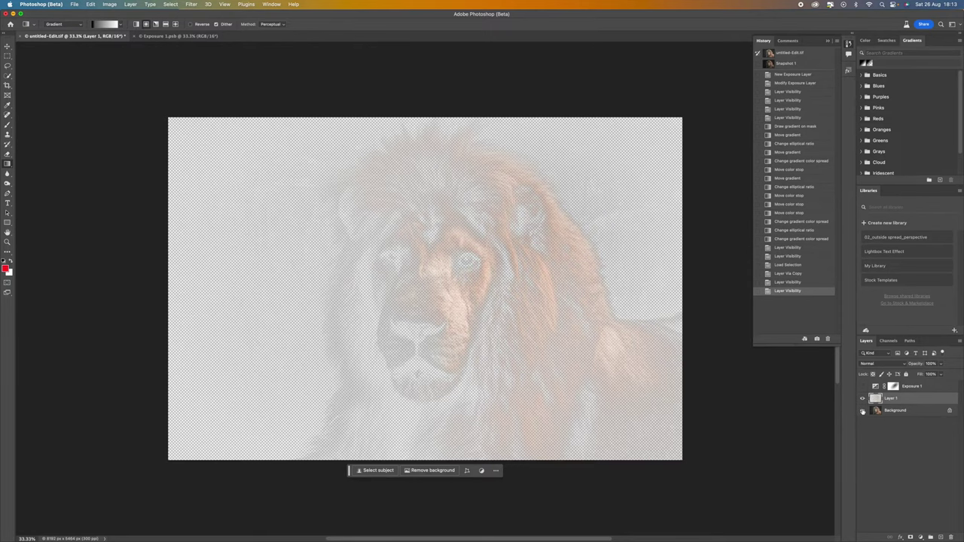
pyautogui.click(863, 412)
pyautogui.click(863, 385)
pyautogui.click(882, 364)
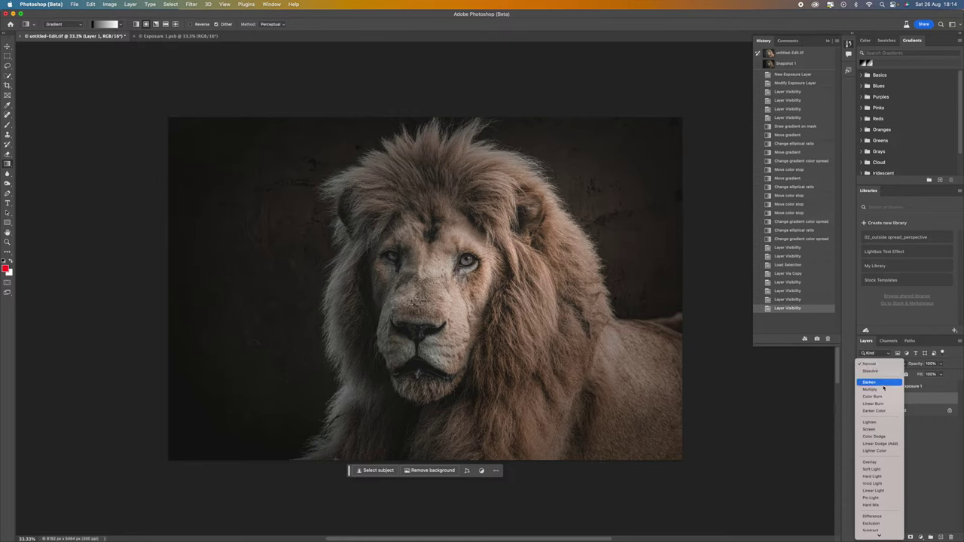
pyautogui.click(877, 462)
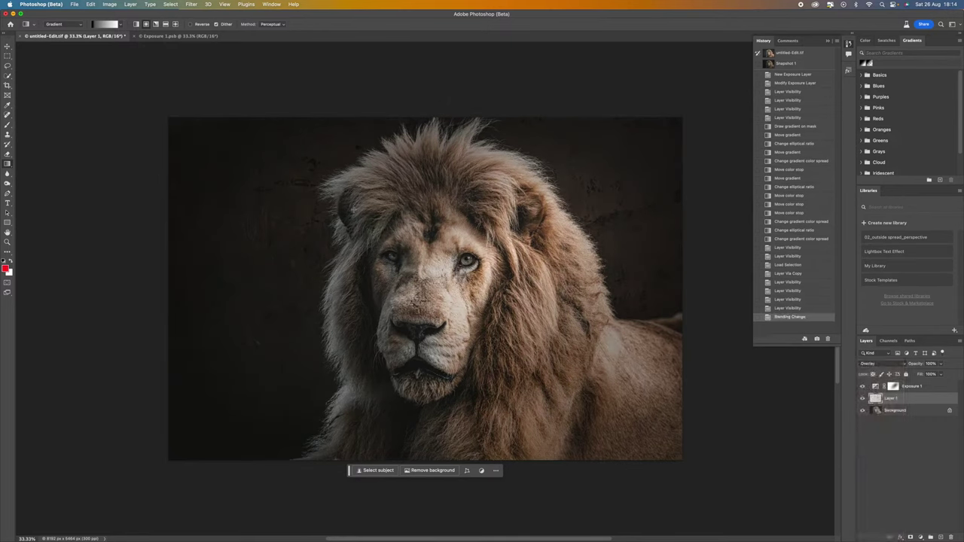
# Apply a High Pass filter to Layer 1 with a 7.0-pixel radius.
pyautogui.click(193, 4)
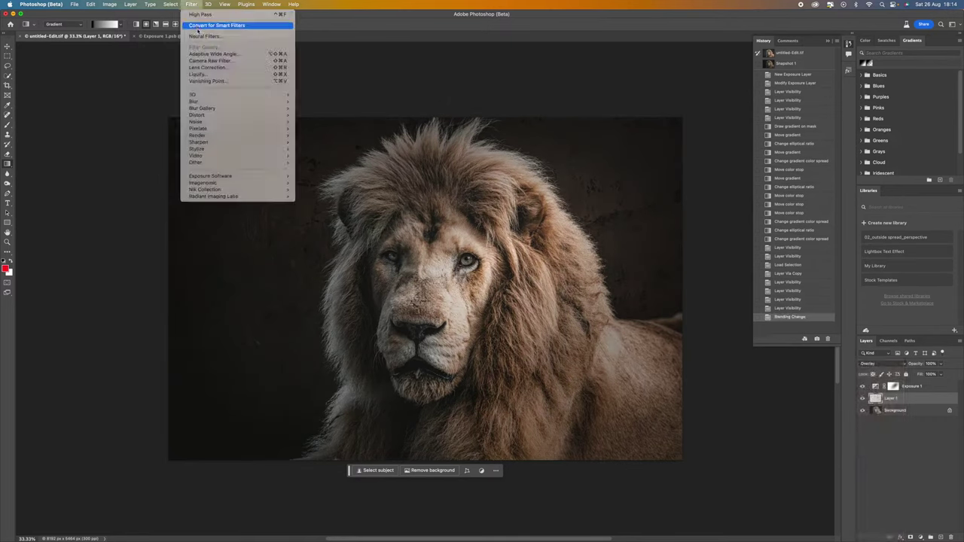
pyautogui.moveTo(206, 163)
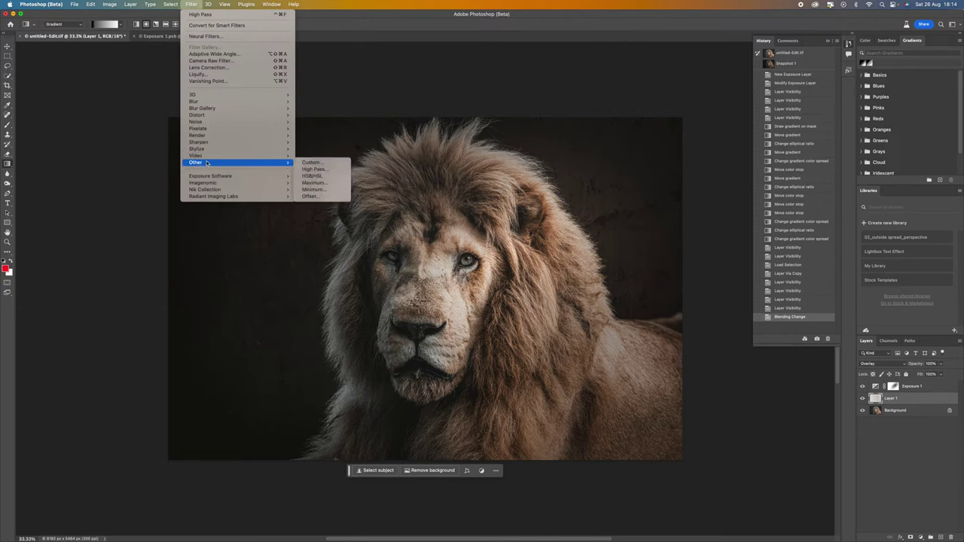
pyautogui.click(314, 168)
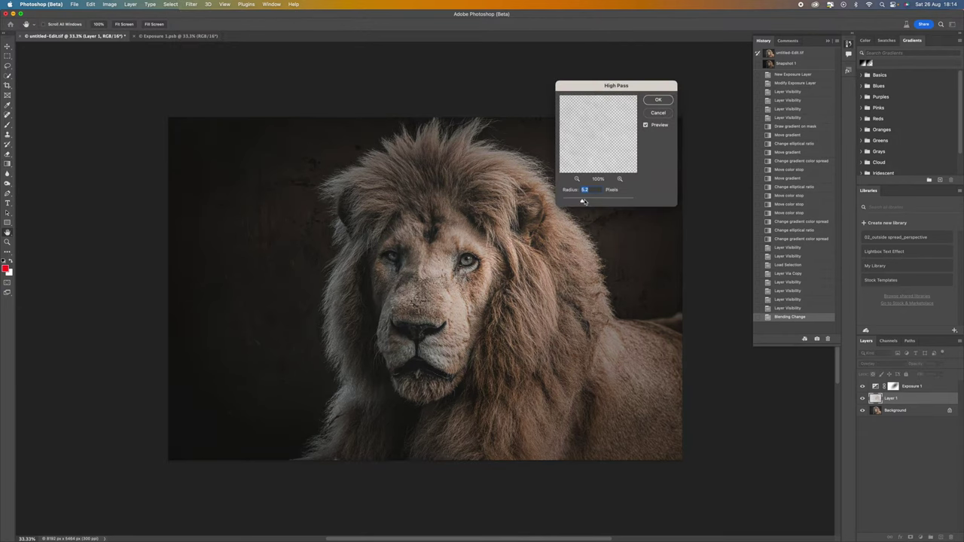
pyautogui.moveTo(581, 202); pyautogui.dragTo(564, 202)
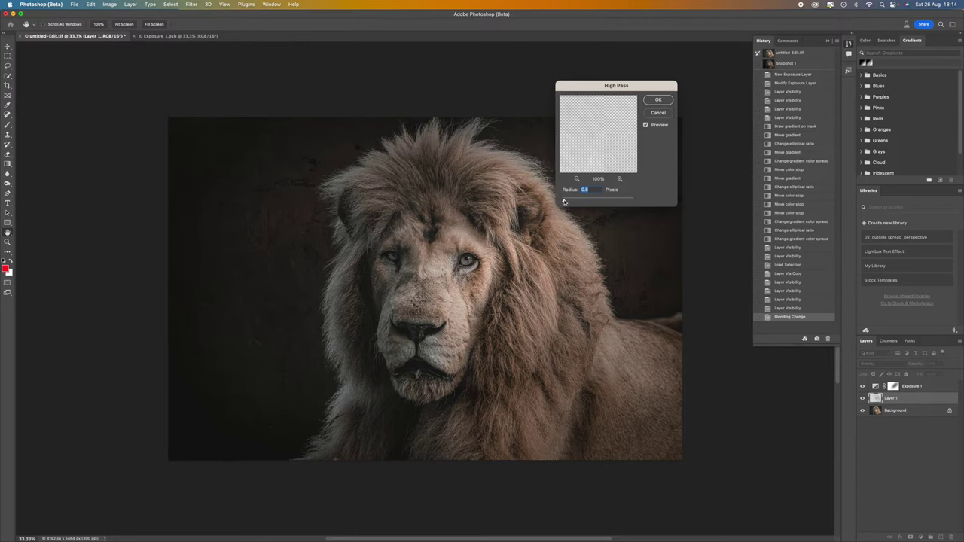
pyautogui.click(620, 179)
pyautogui.press('super+plus')
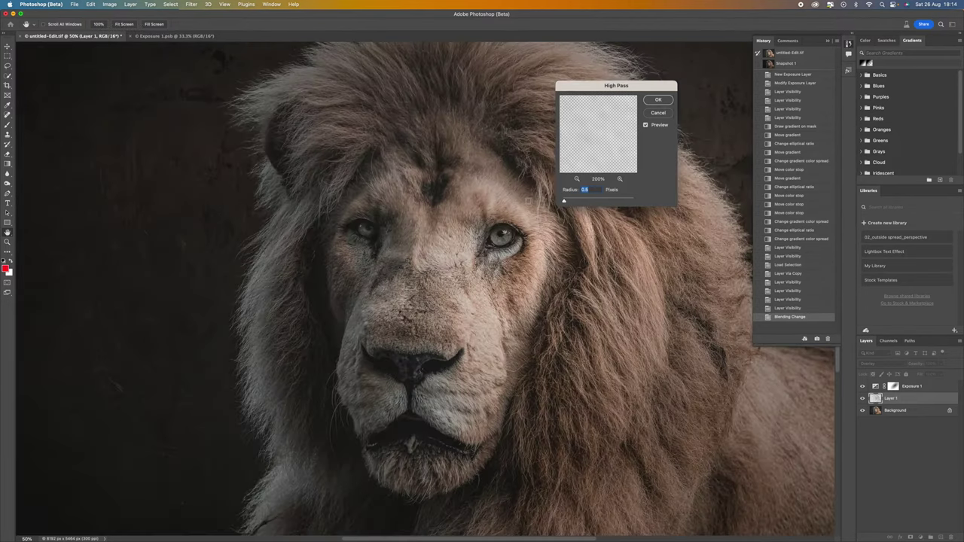
pyautogui.click(607, 202)
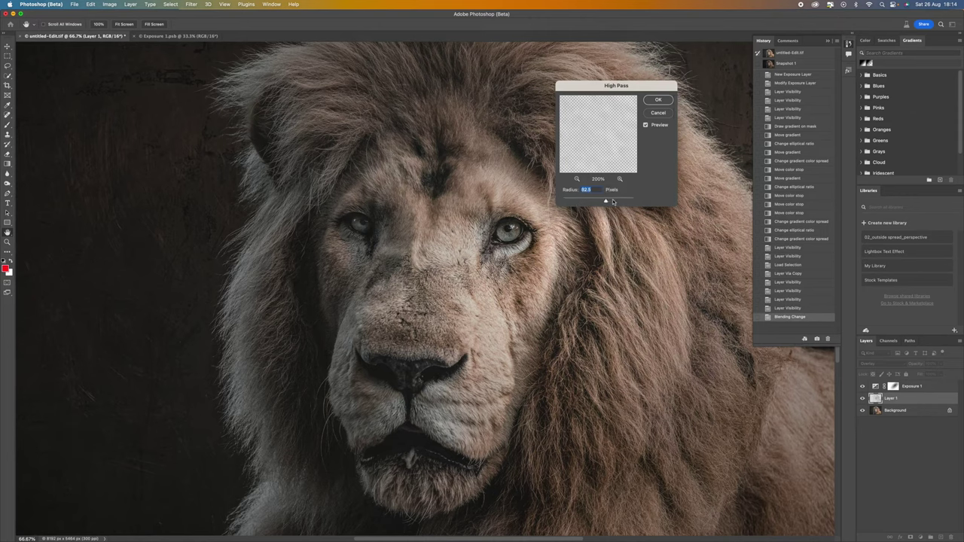
pyautogui.click(615, 202)
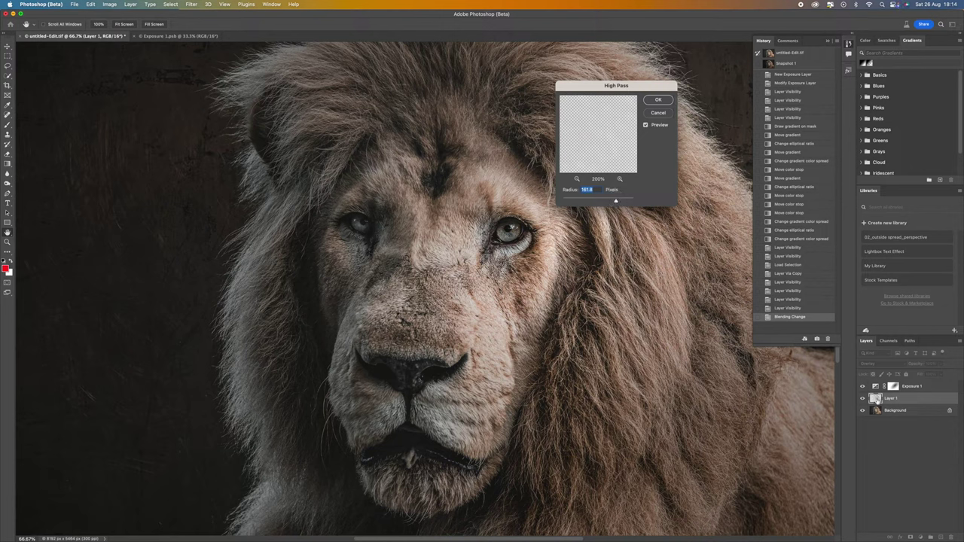
pyautogui.moveTo(615, 201); pyautogui.dragTo(581, 201)
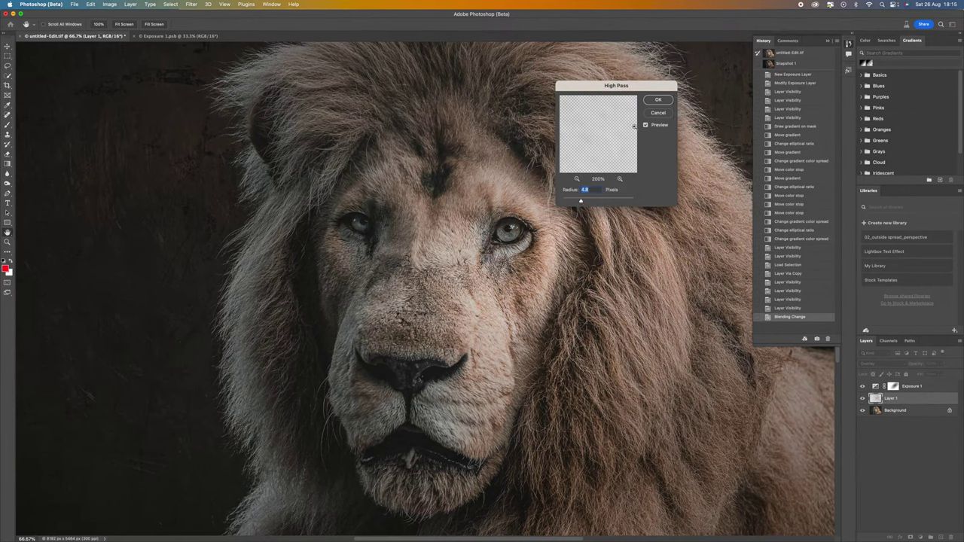
pyautogui.press('super+minus')
pyautogui.press('super+minus')
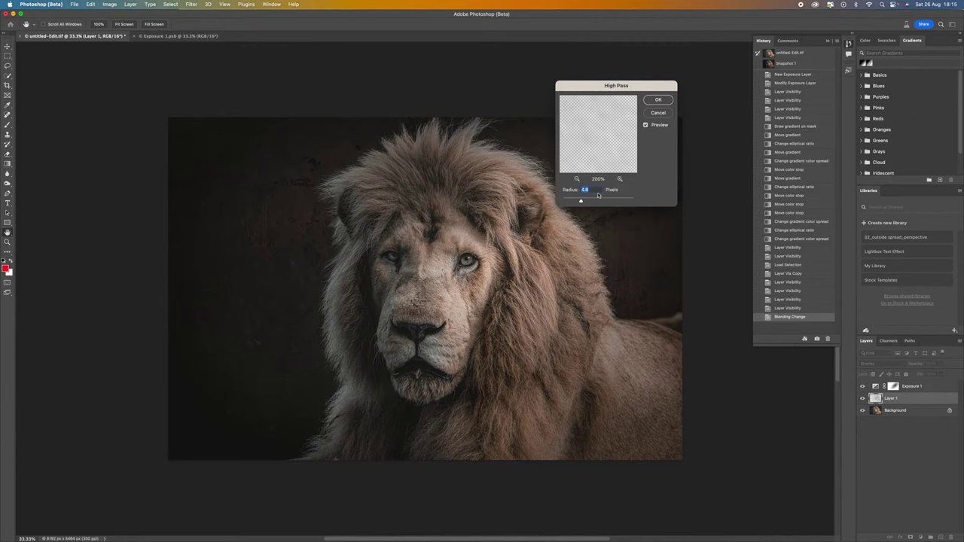
pyautogui.moveTo(585, 203); pyautogui.dragTo(585, 201)
pyautogui.moveTo(586, 202); pyautogui.dragTo(586, 202)
pyautogui.click(658, 101)
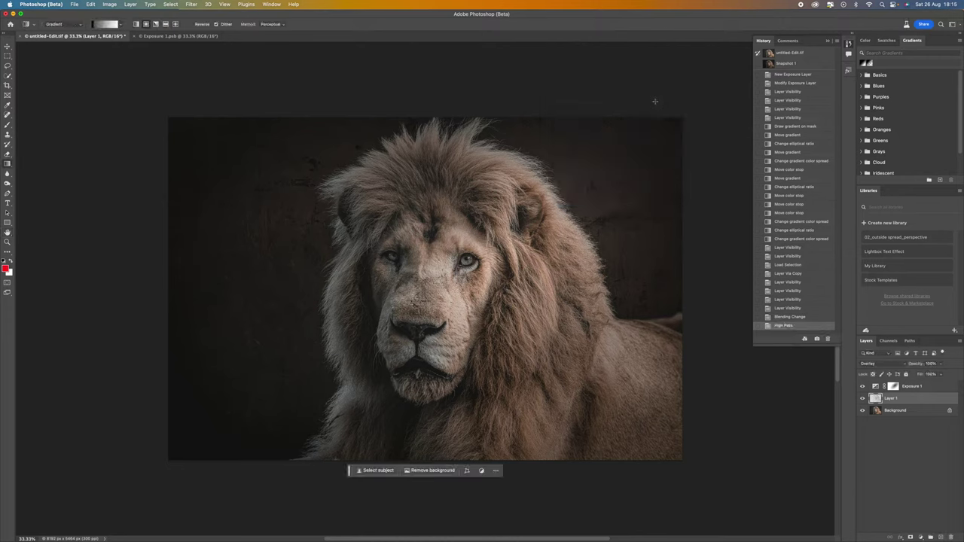
# Save the current look as Snapshot 2 and check it against the original untitled-Edit.tif state.
pyautogui.click(816, 338)
pyautogui.scroll(1, 801, 60)
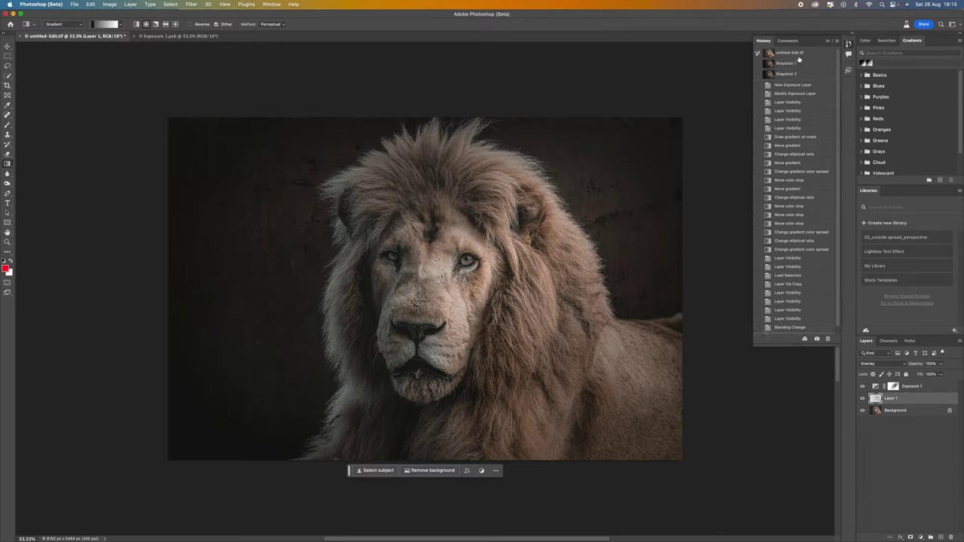
pyautogui.click(799, 57)
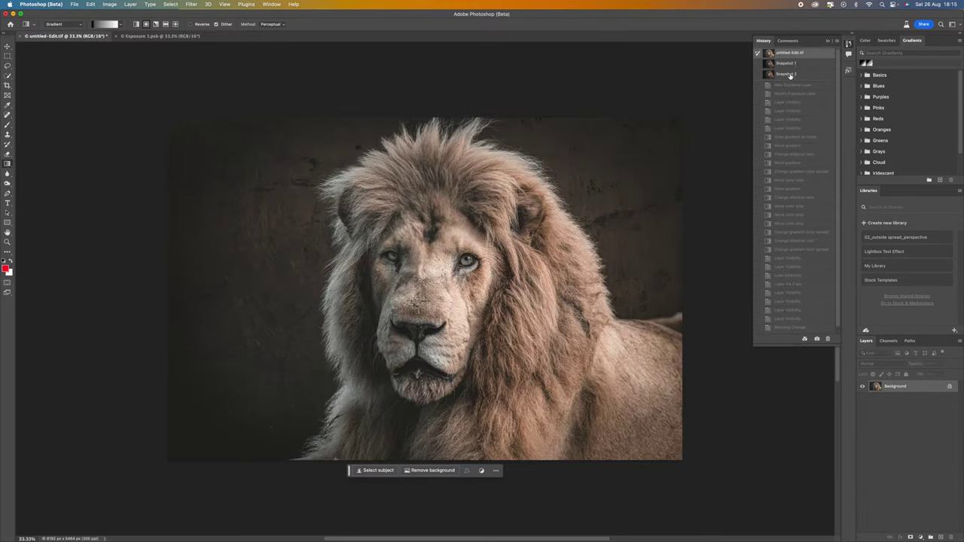
pyautogui.click(788, 75)
# Compare Snapshot 1, Snapshot 2 and the original photo, ending on the finished Snapshot 2.
pyautogui.click(798, 64)
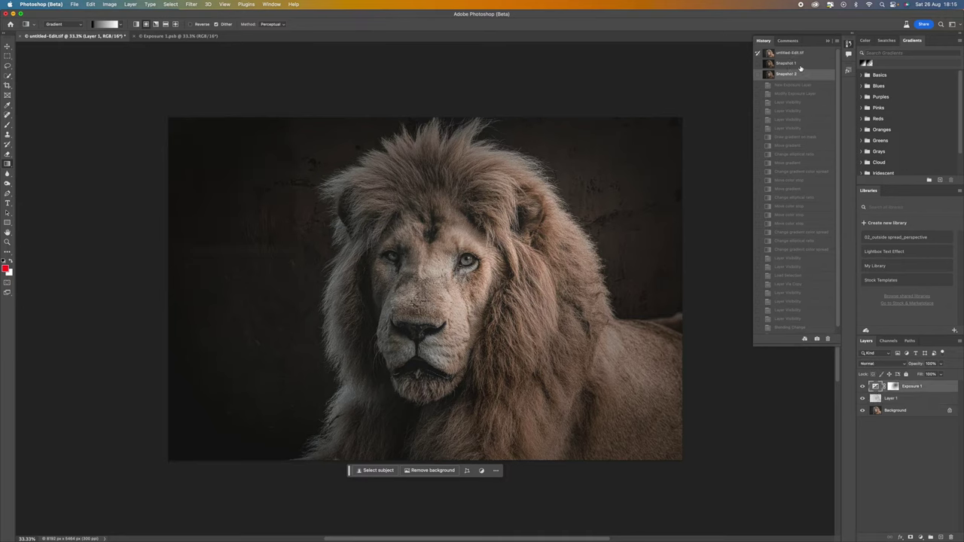
pyautogui.click(795, 74)
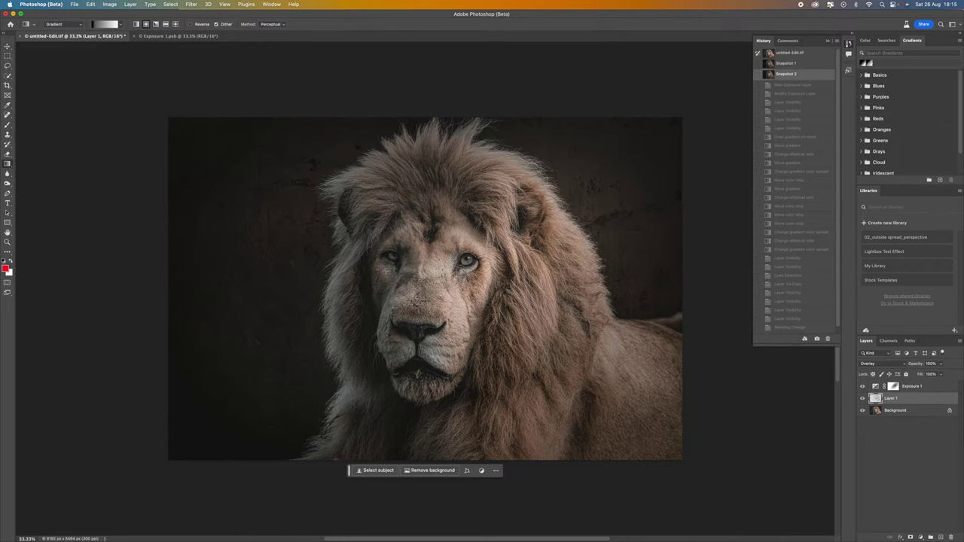
pyautogui.click(807, 54)
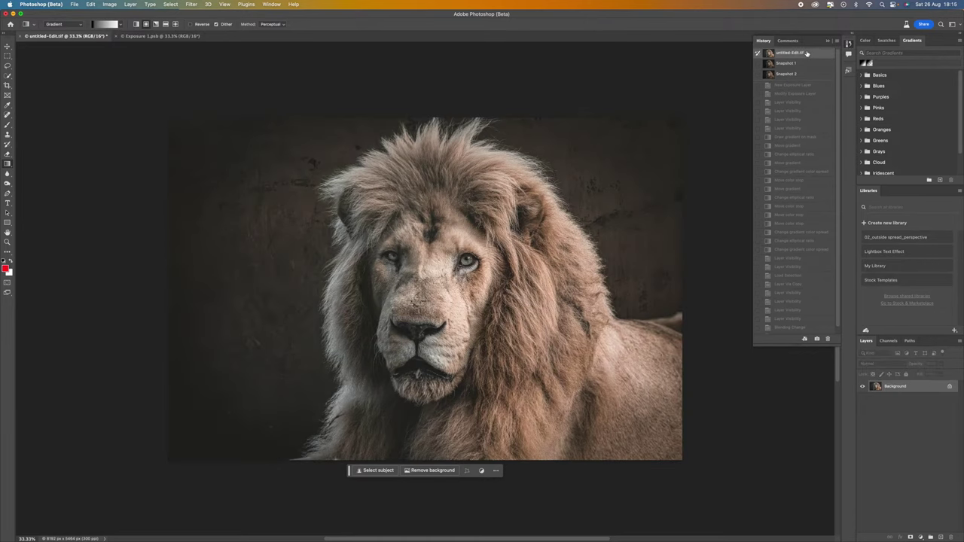
pyautogui.click(800, 74)
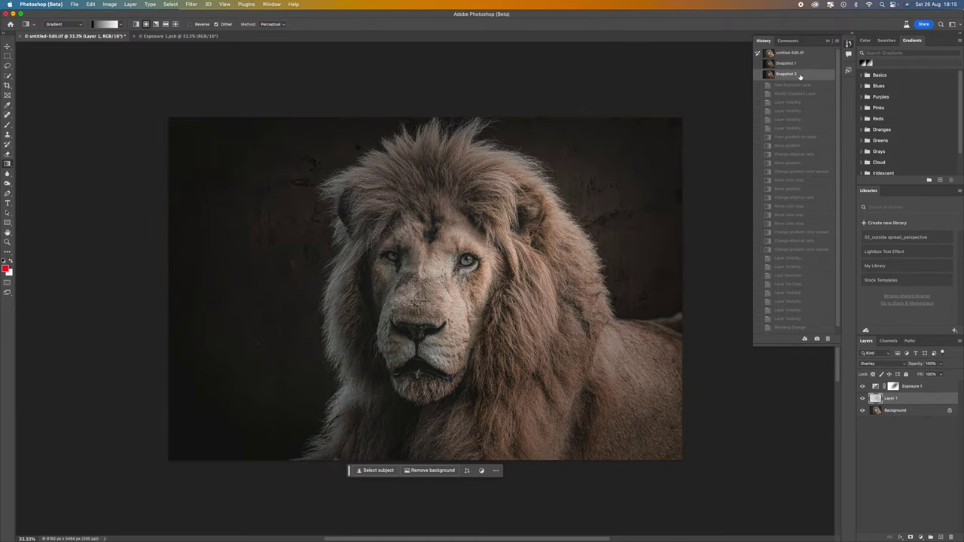
pyautogui.click(804, 55)
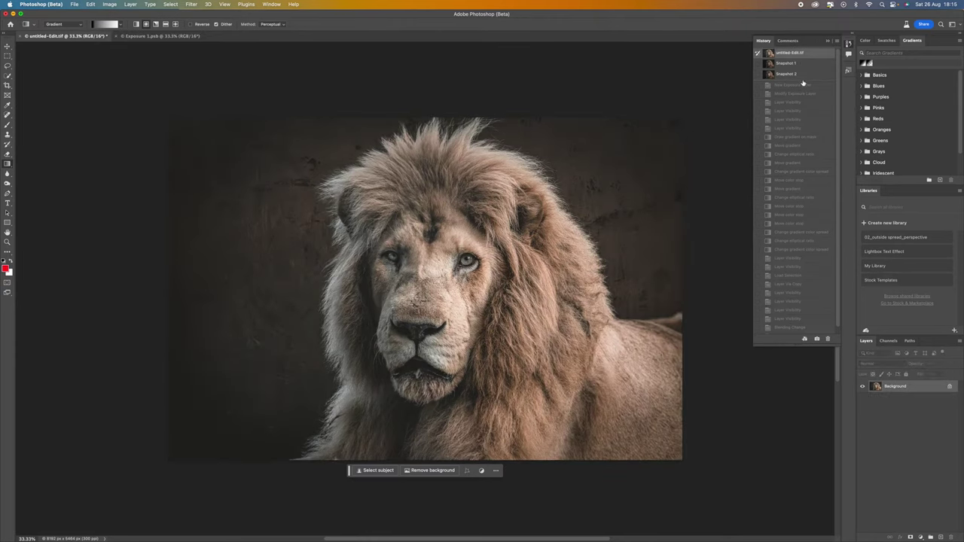
pyautogui.click(804, 75)
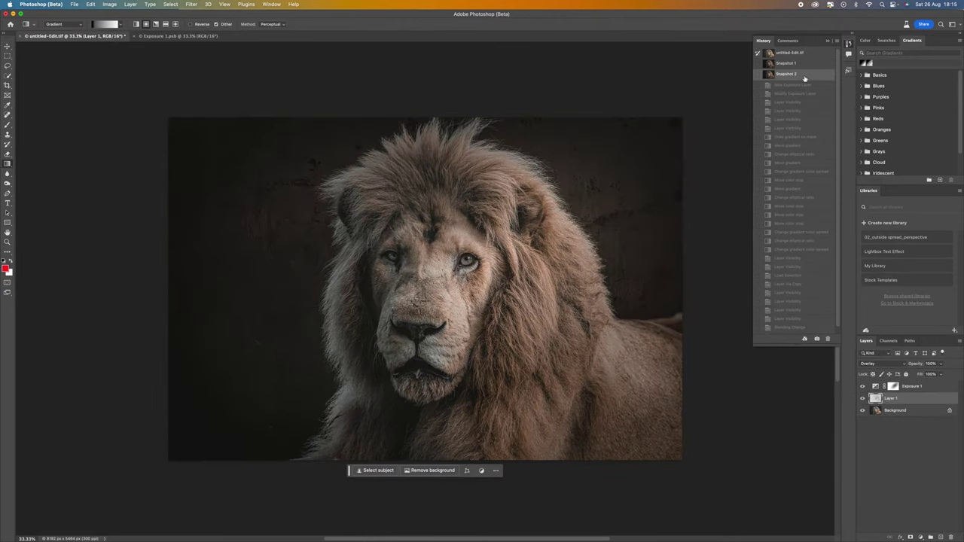